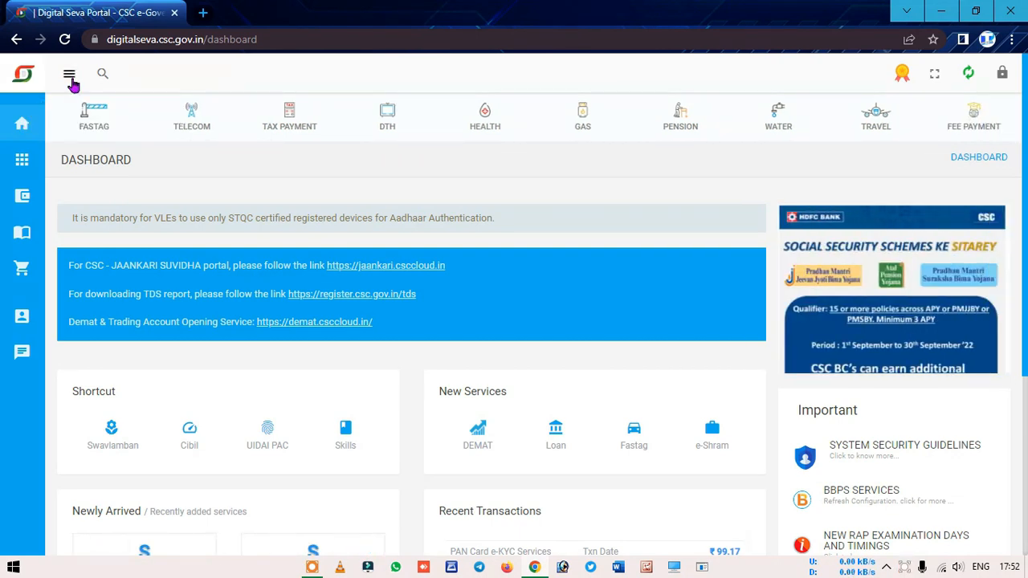
Search the services for "pan", open PAN Card Services and continue from the Pan Document Tracker page to its dashboard.
click(99, 76)
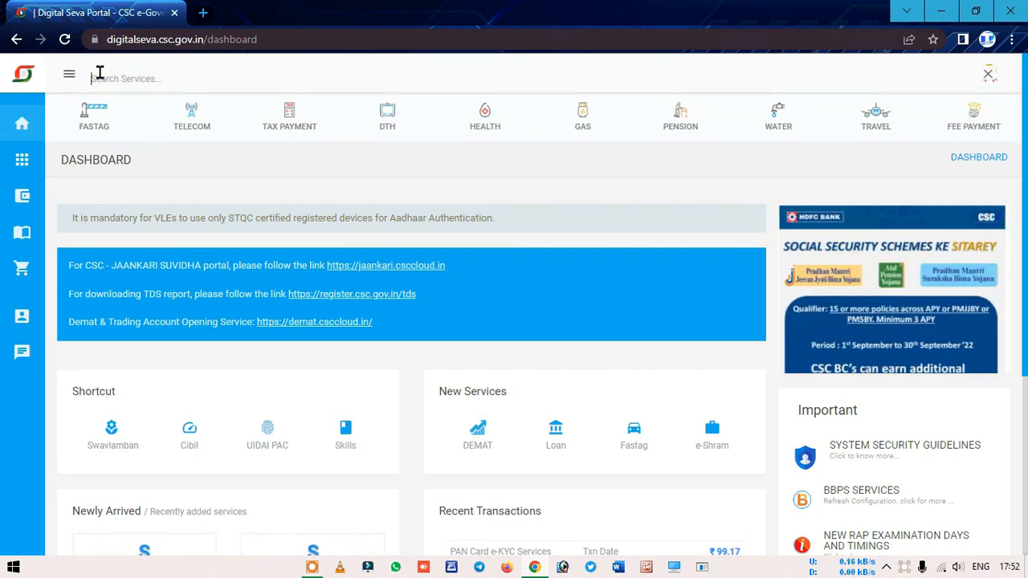
text(pan)
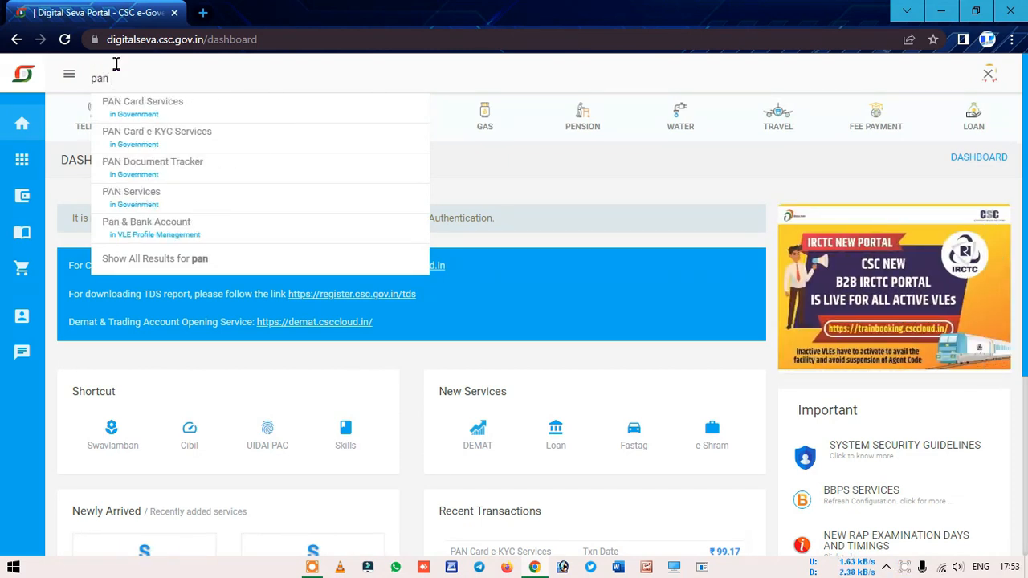
click(137, 109)
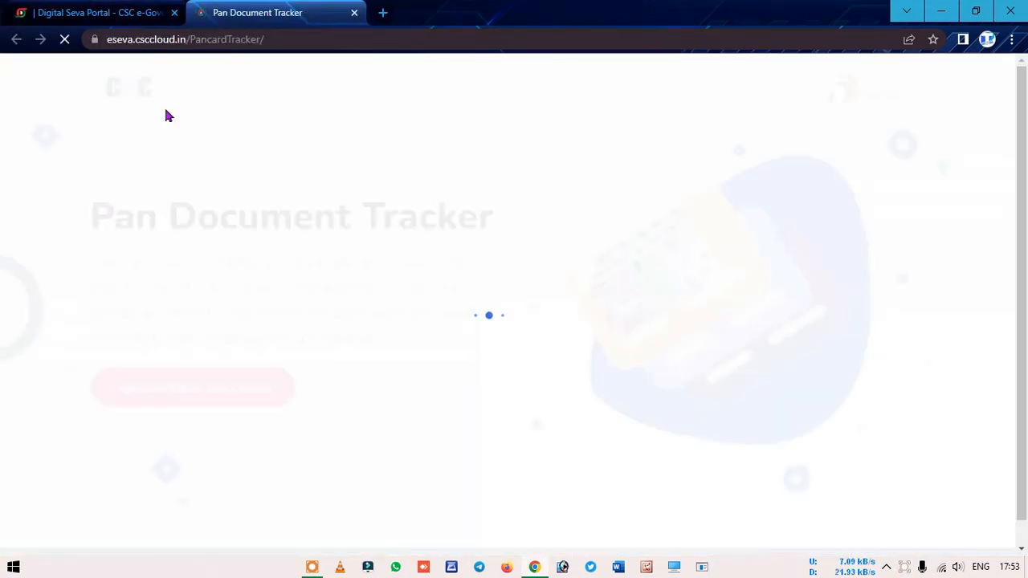
click(196, 388)
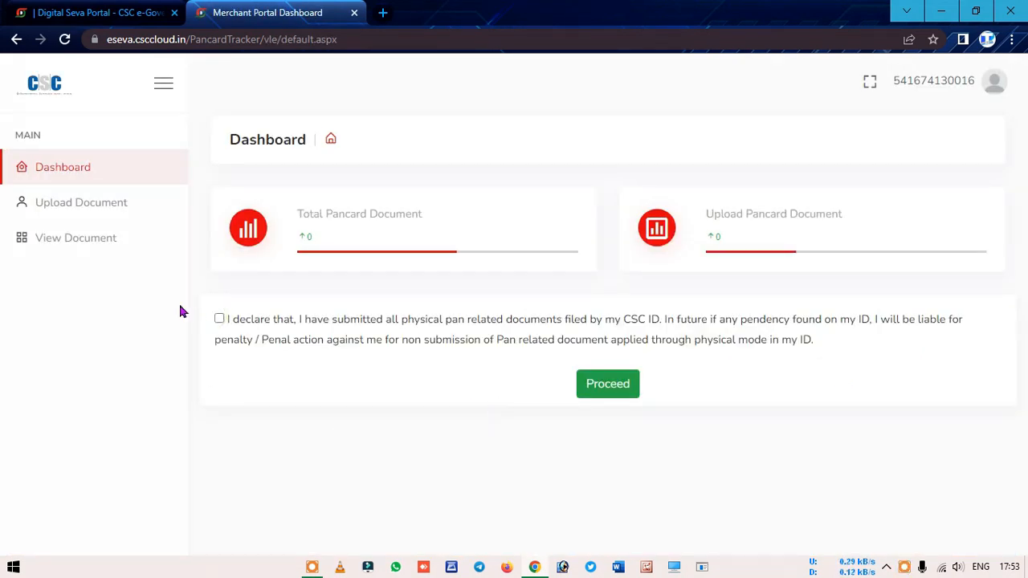
Accept the declaration on submitted physical PAN documents, proceed, and enter UTIITSL PAN Online Services as a VLE user.
click(219, 320)
click(594, 386)
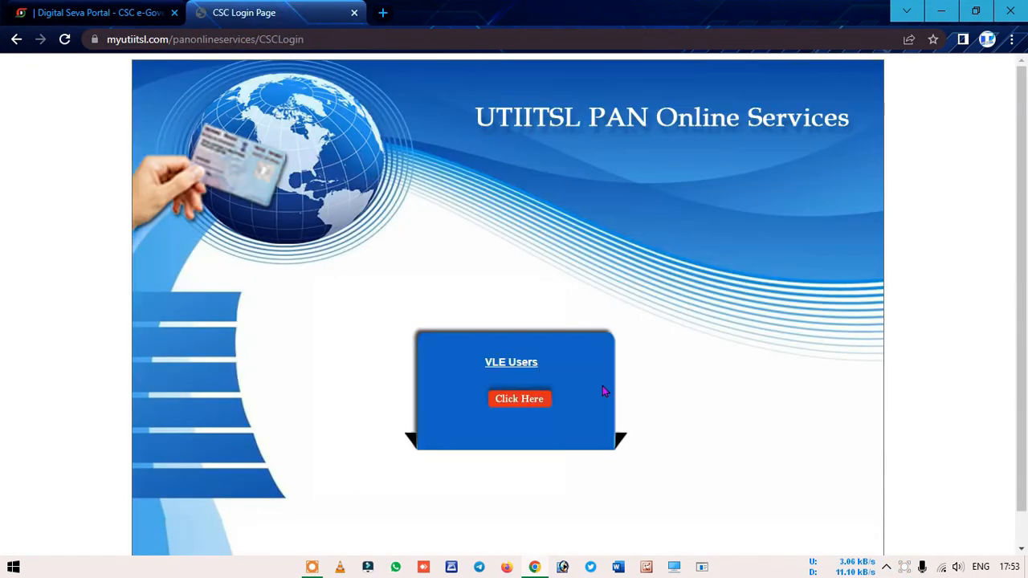
click(505, 401)
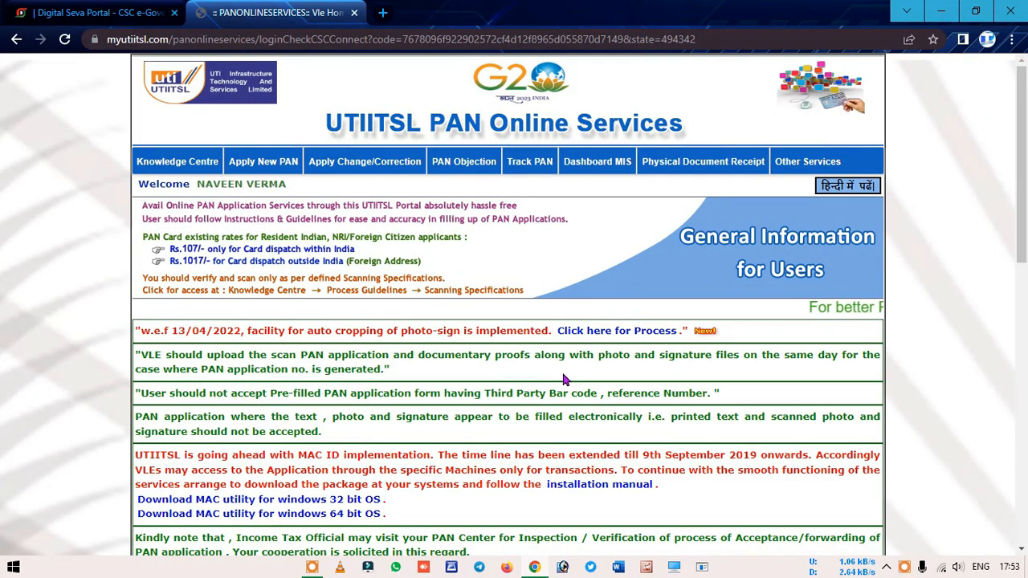
Open the Application for New PAN 49A and acknowledge the physical application instructions.
mouse_move(265, 173)
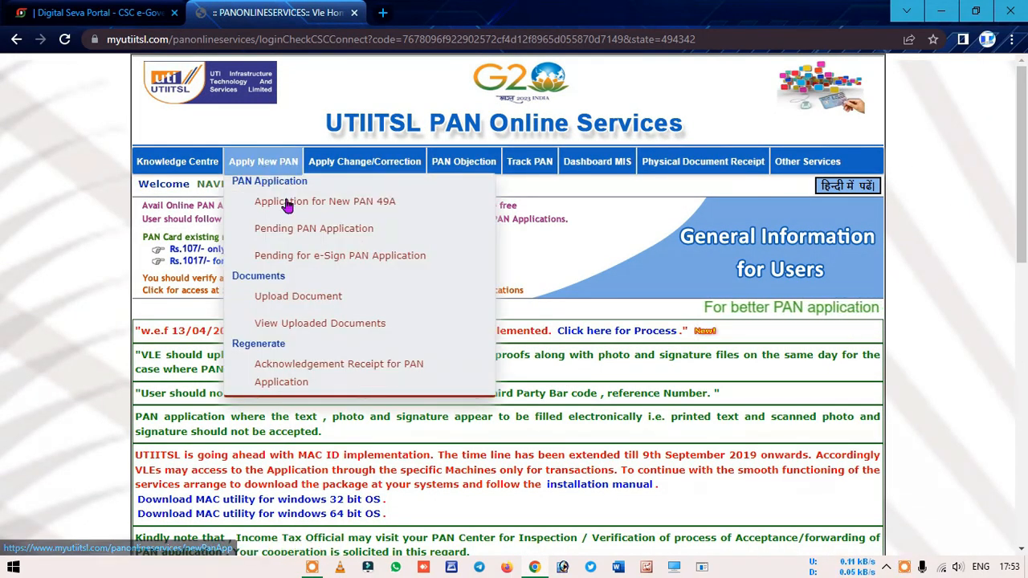
click(342, 203)
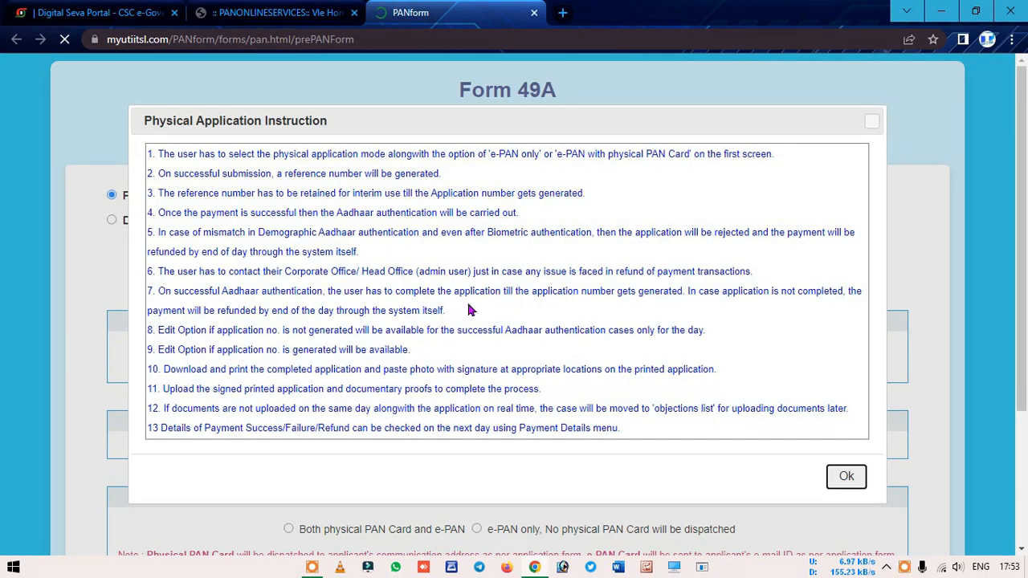
click(846, 476)
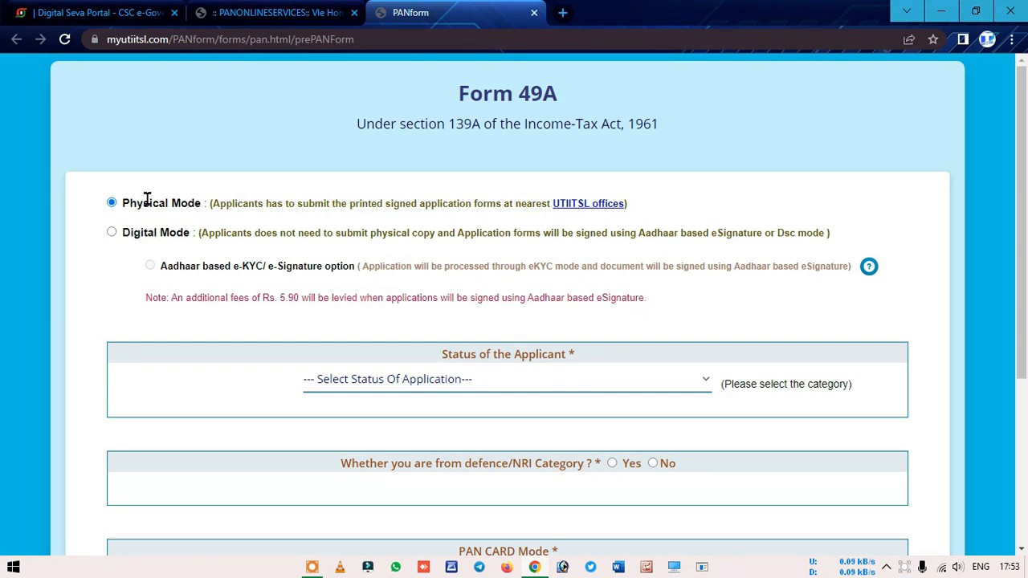
Choose Digital Mode for the Form 49A application and acknowledge the digital application instructions.
drag(277, 203, 629, 195)
click(703, 198)
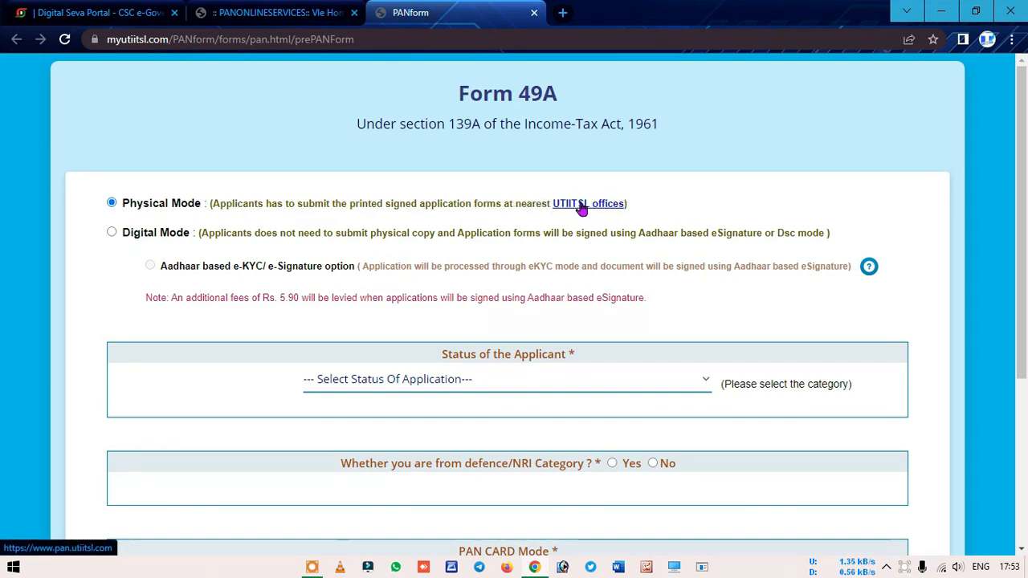
click(111, 233)
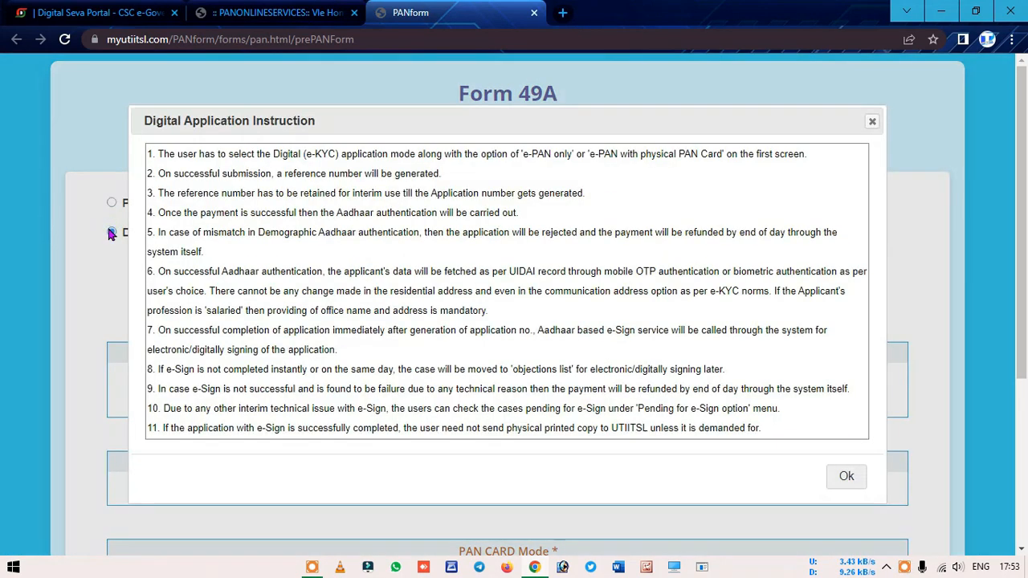
click(845, 476)
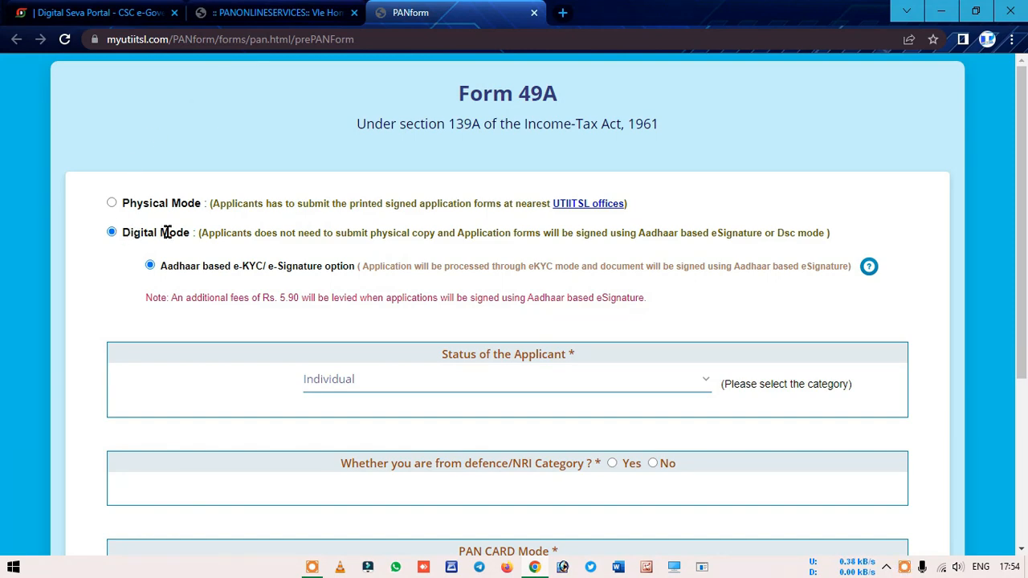
Answer No for the defence/NRI category, choose Both physical PAN Card and e-PAN, and submit the selections.
scroll(166, 232, down, 3)
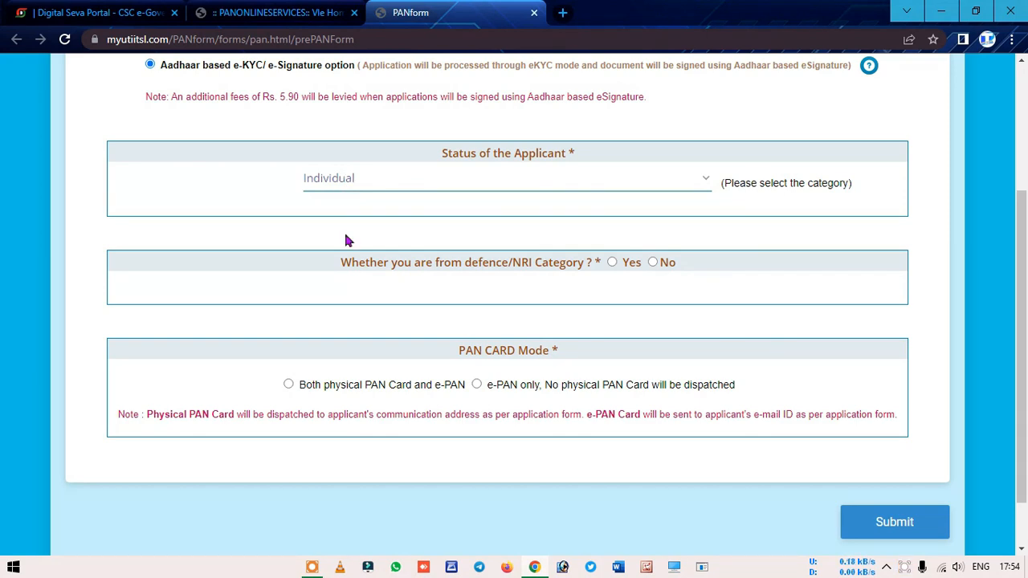
click(654, 264)
click(289, 384)
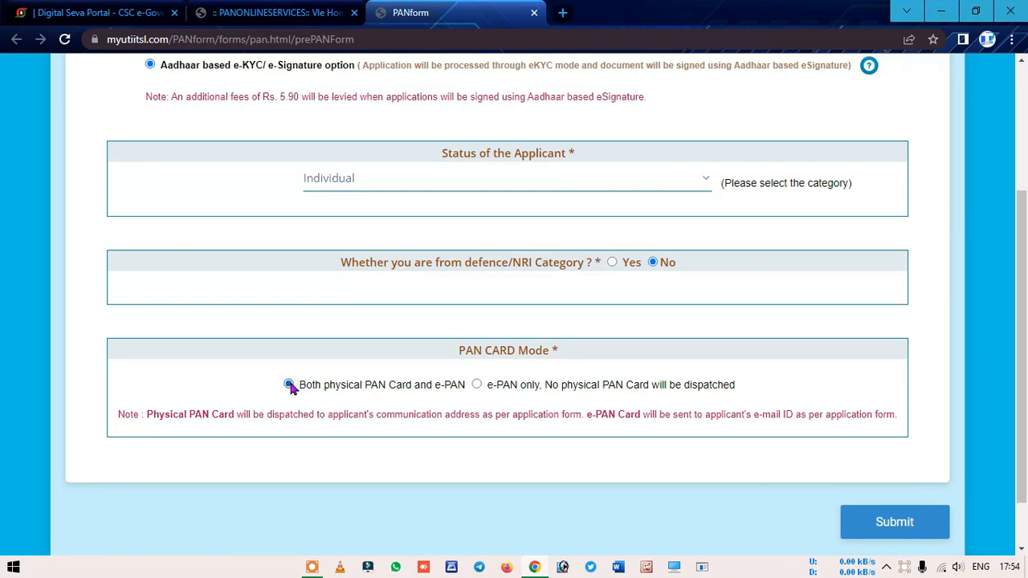
click(889, 515)
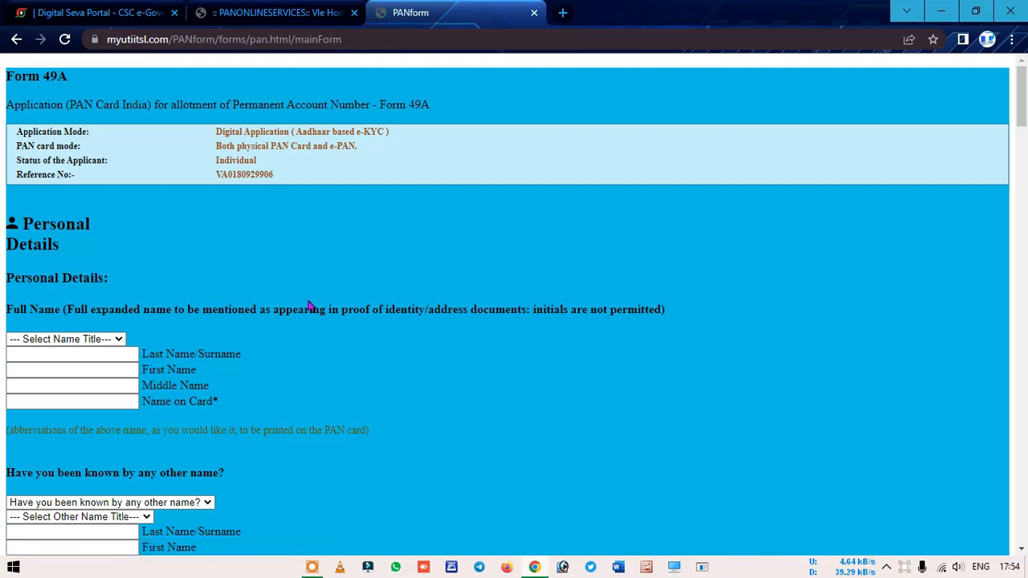
scroll(297, 189, down, 3)
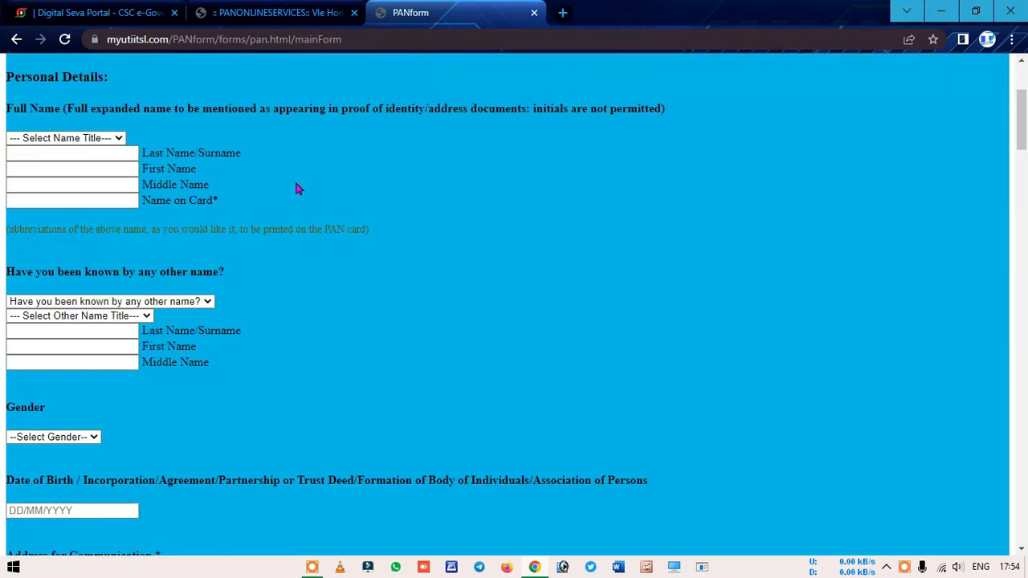
scroll(297, 189, up, 3)
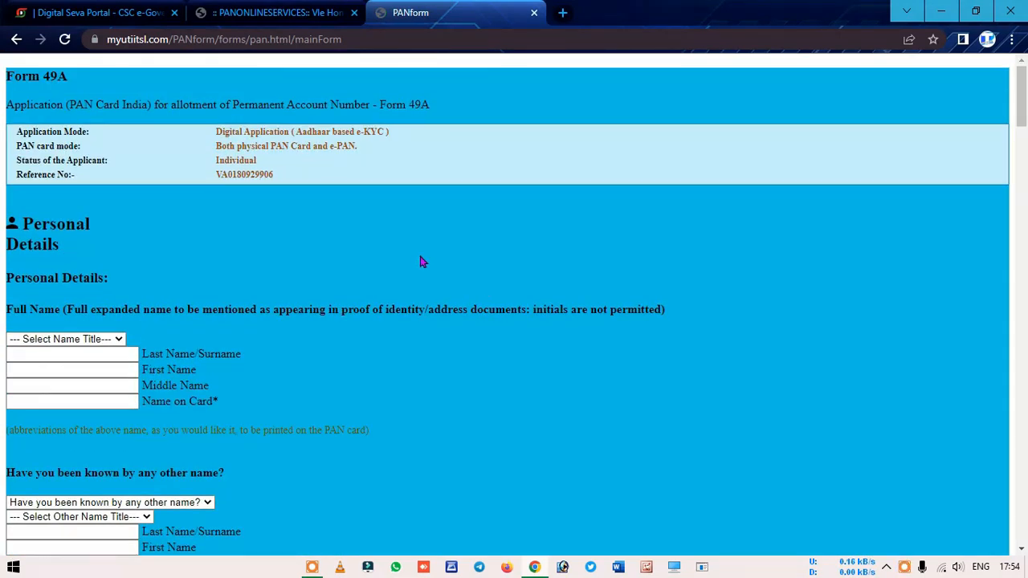
scroll(401, 321, down, 3)
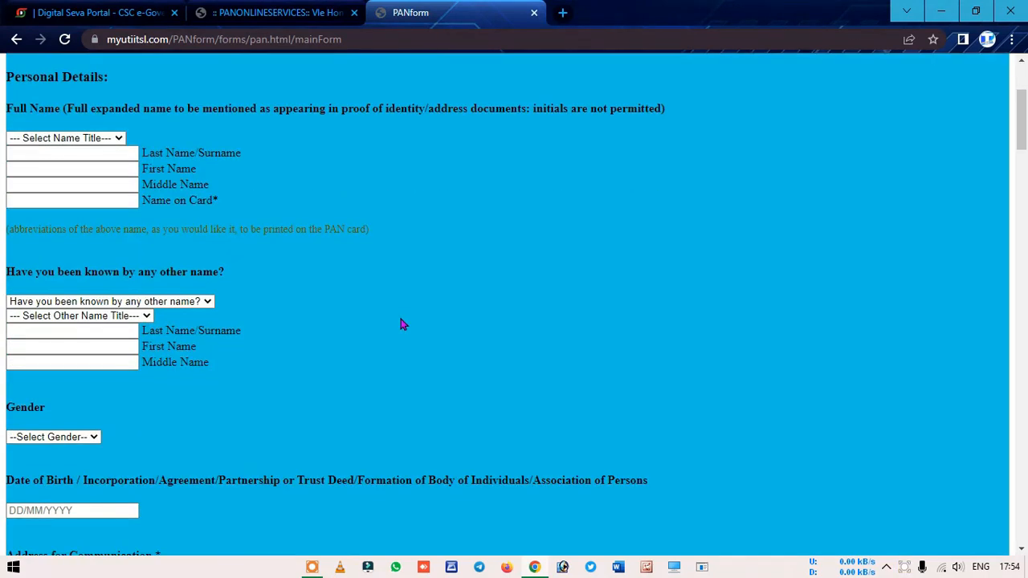
scroll(401, 321, up, 3)
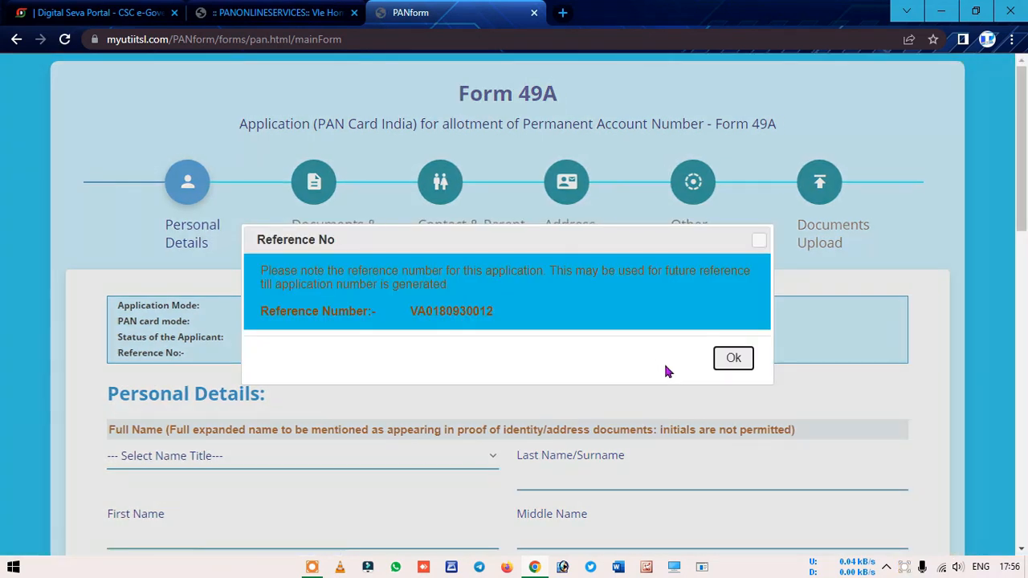
Acknowledge the application's reference number and set the applicant's name title to SHRI.
click(727, 360)
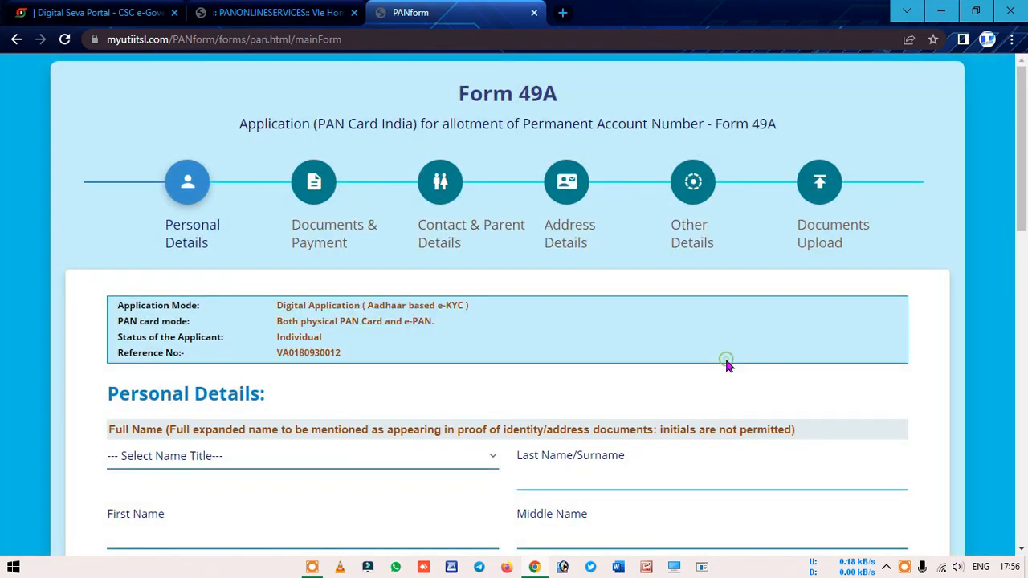
scroll(375, 384, down, 2)
click(168, 259)
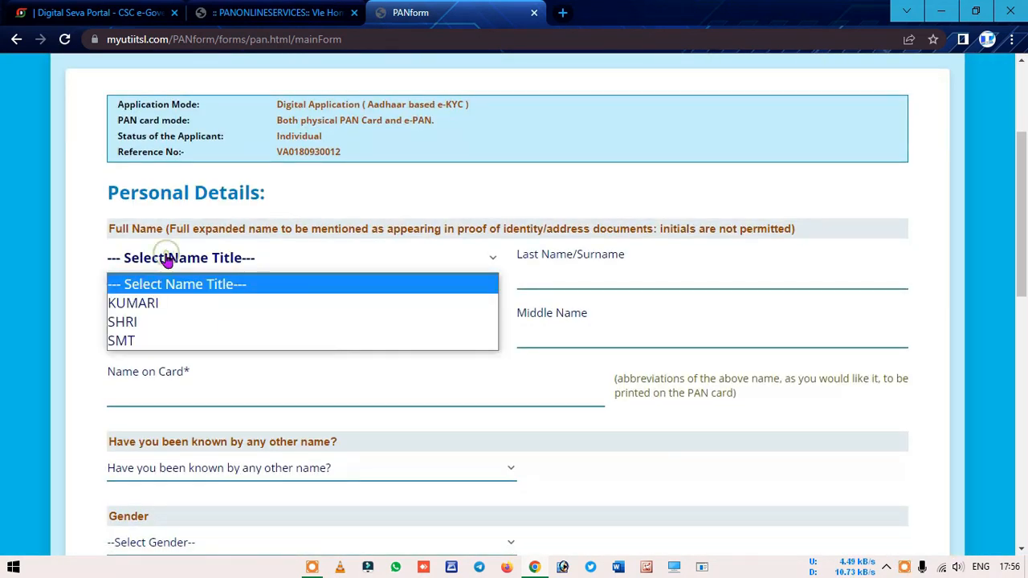
click(167, 330)
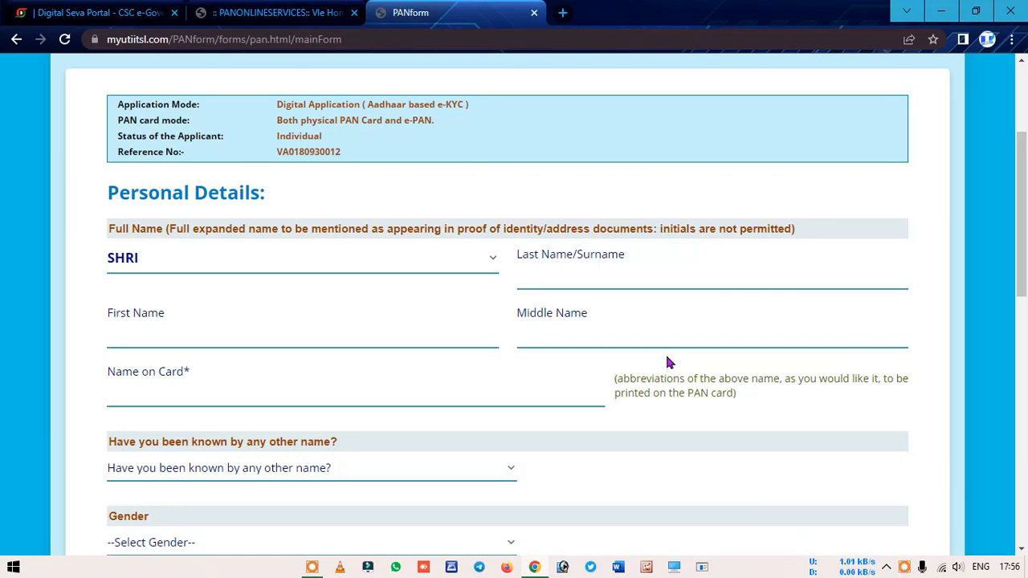
scroll(667, 362, down, 3)
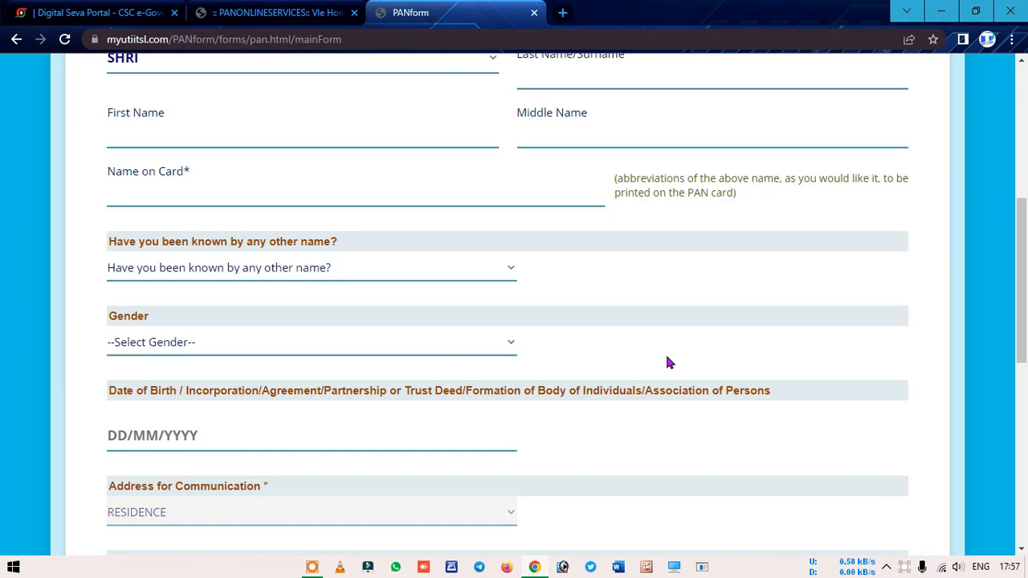
scroll(666, 363, down, 3)
scroll(614, 382, down, 3)
scroll(614, 379, up, 10)
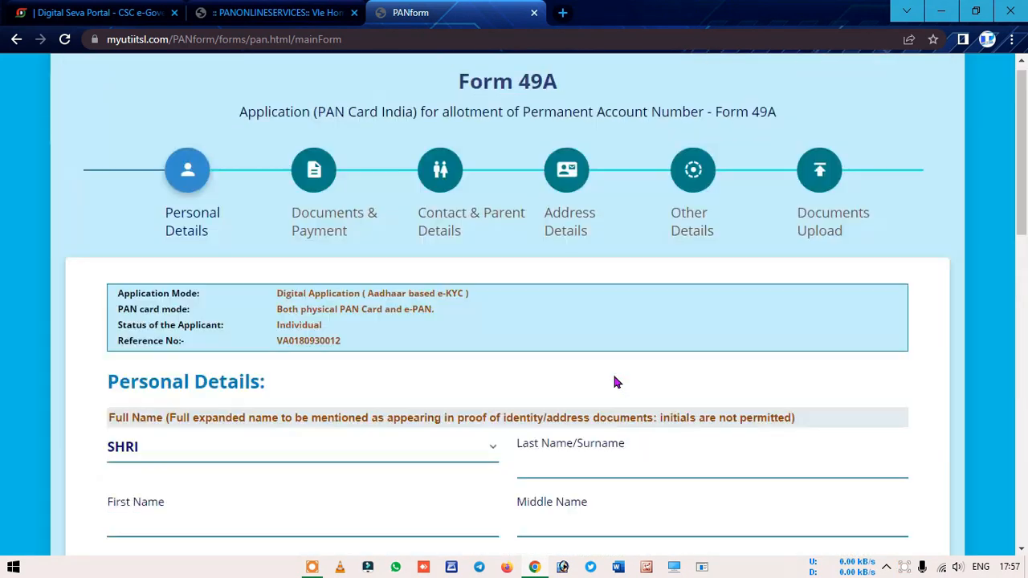
Answer NO to being known by any other name and set the gender to MALE.
scroll(614, 382, down, 3)
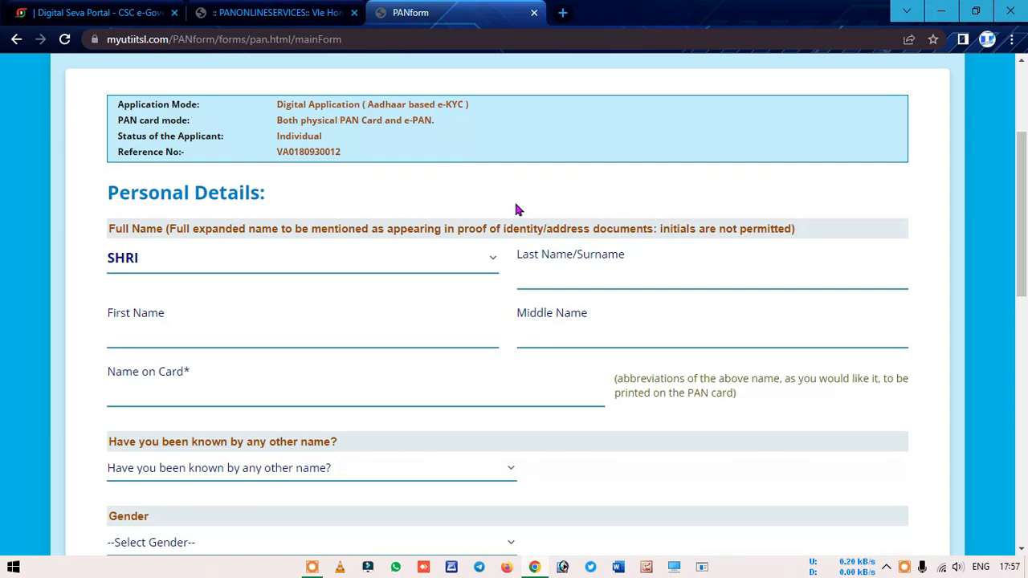
scroll(518, 209, down, 3)
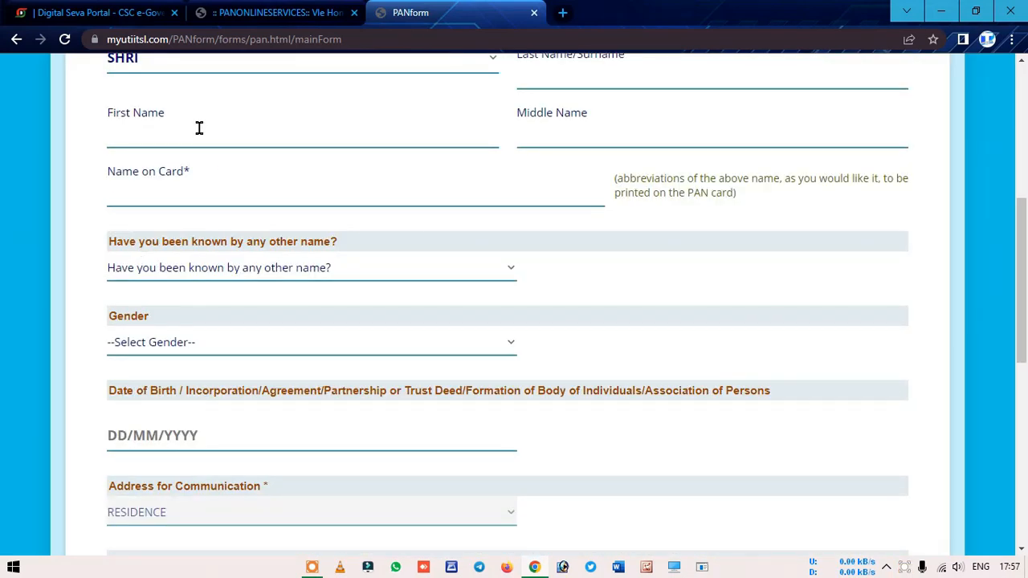
click(333, 269)
click(169, 316)
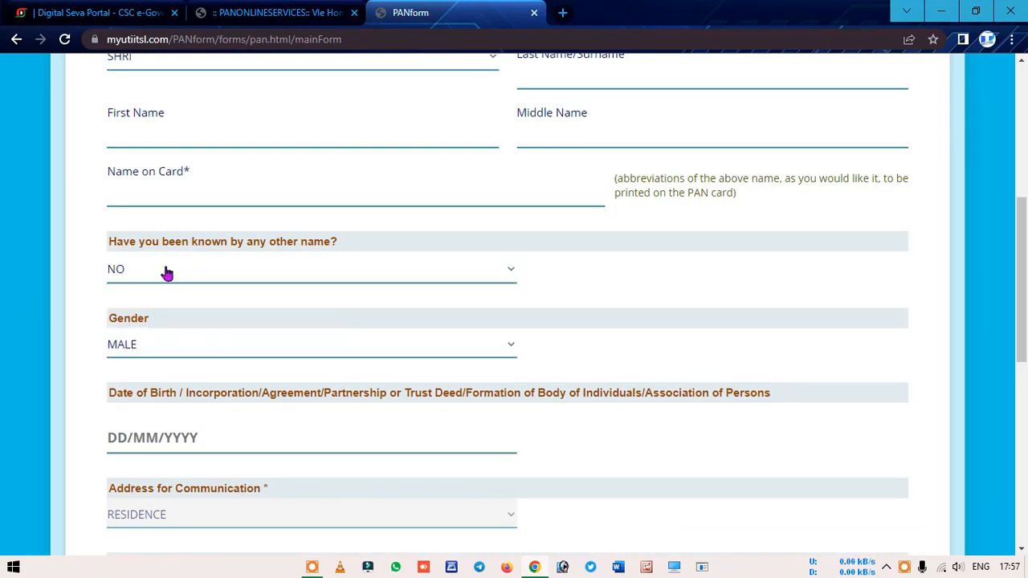
click(131, 357)
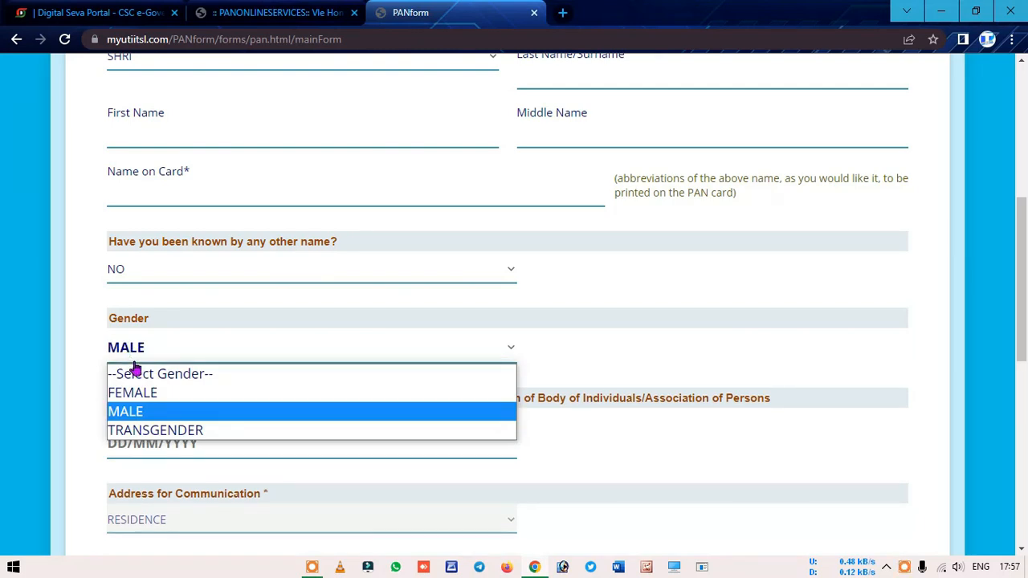
click(623, 316)
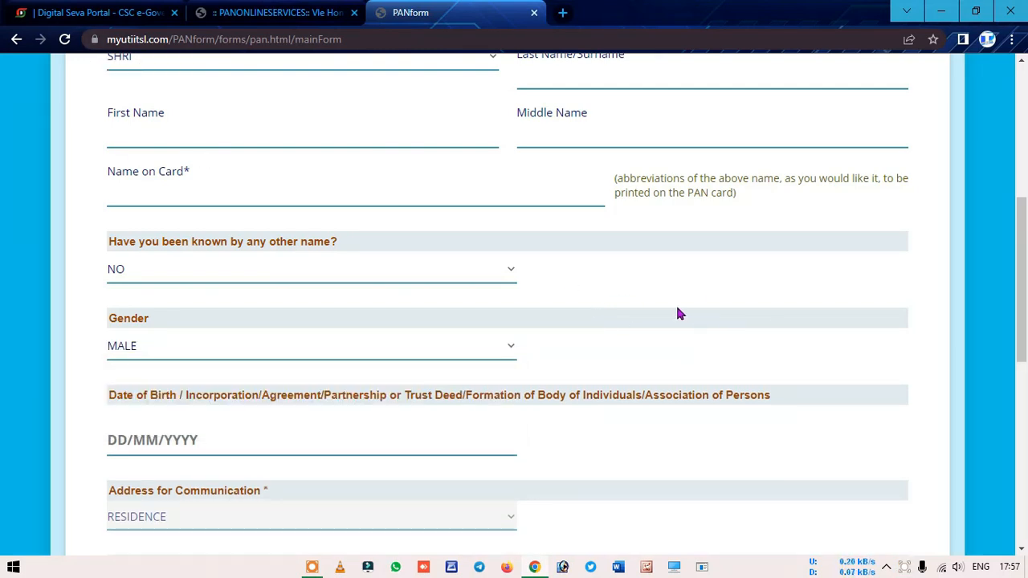
Review the address and Aadhaar sections of the personal details, and advance the form to Documents & Payment.
scroll(677, 310, down, 3)
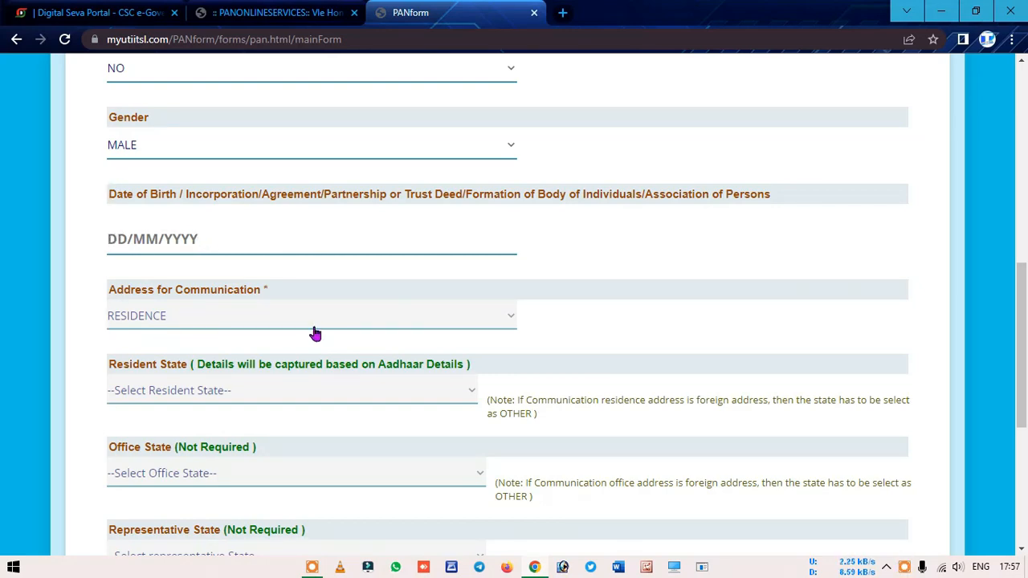
scroll(470, 413, down, 4)
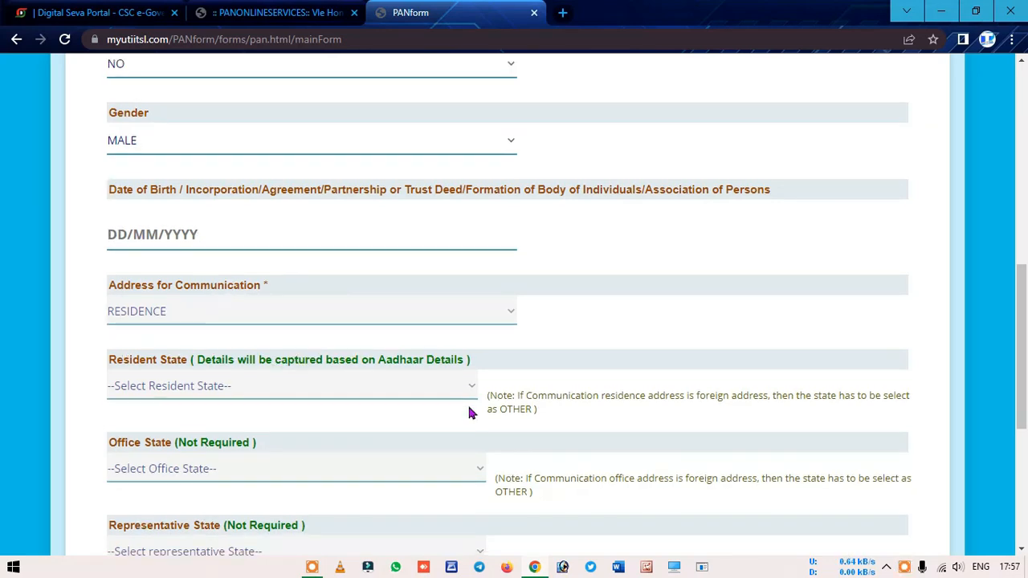
scroll(453, 397, down, 1)
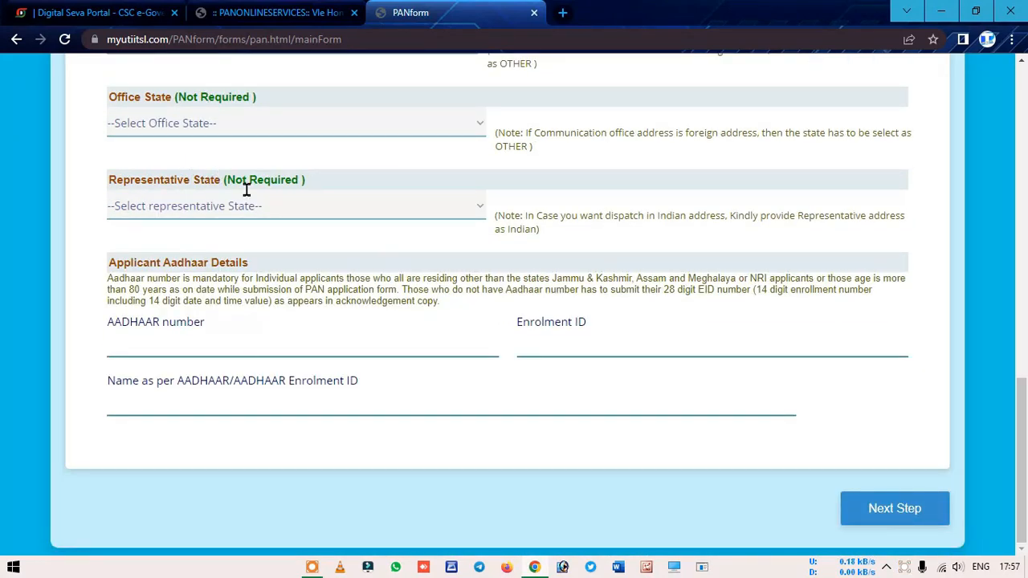
drag(1022, 411, 1024, 365)
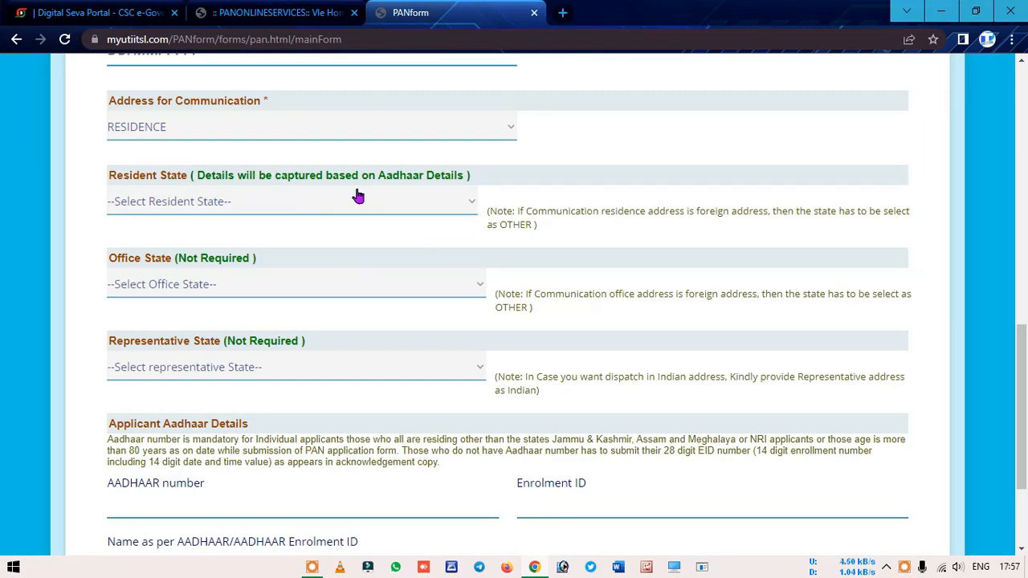
scroll(325, 273, down, 2)
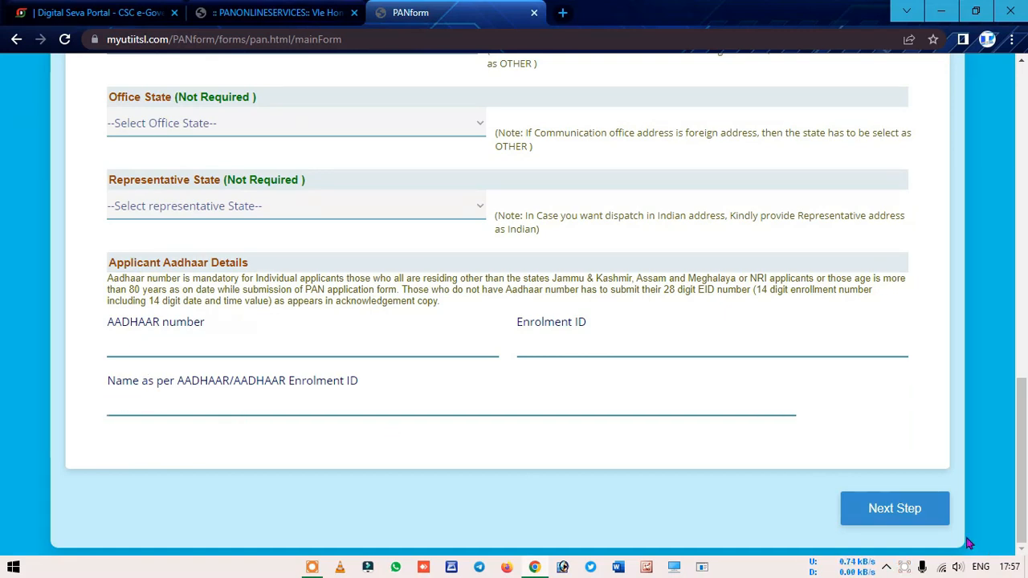
click(873, 514)
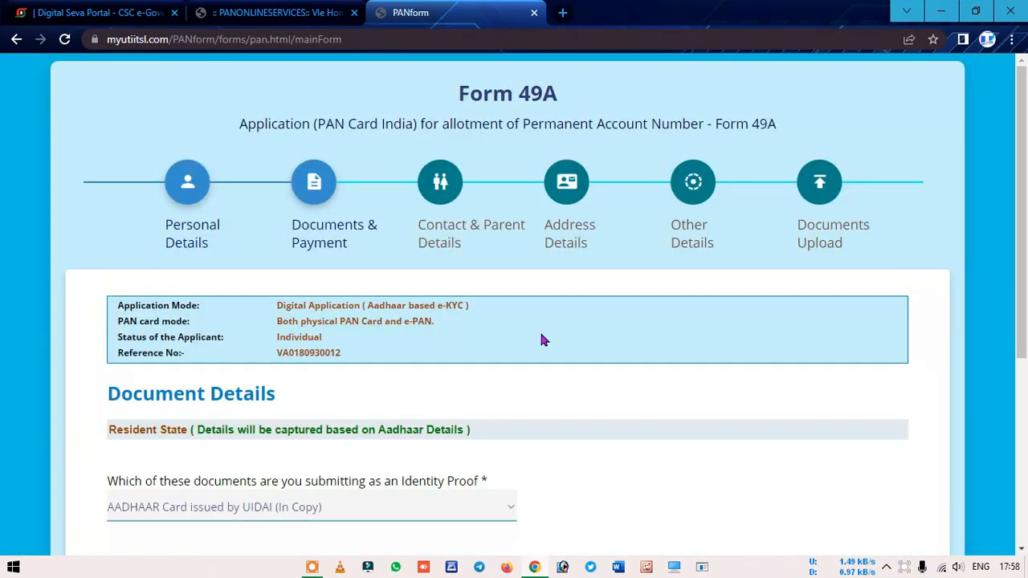
Review the identity, address and DOB proof selections in Document Details and proceed to make the payment.
scroll(140, 229, down, 3)
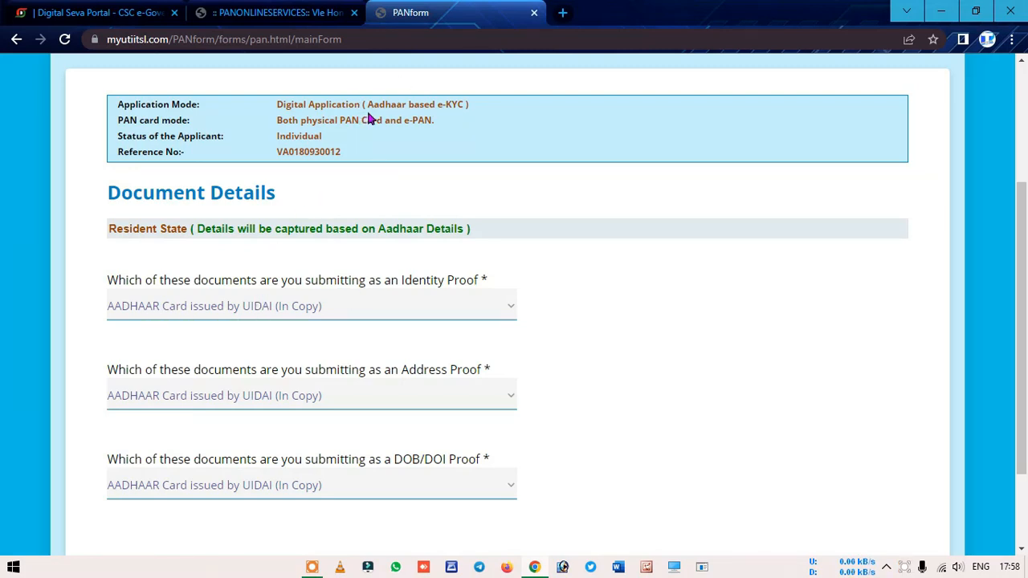
drag(368, 107, 469, 107)
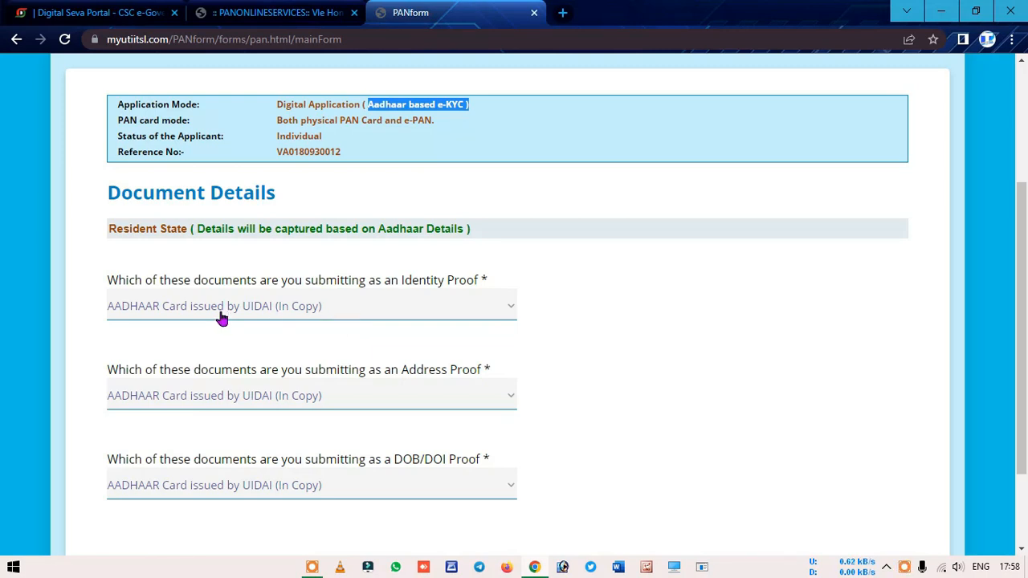
scroll(402, 313, down, 2)
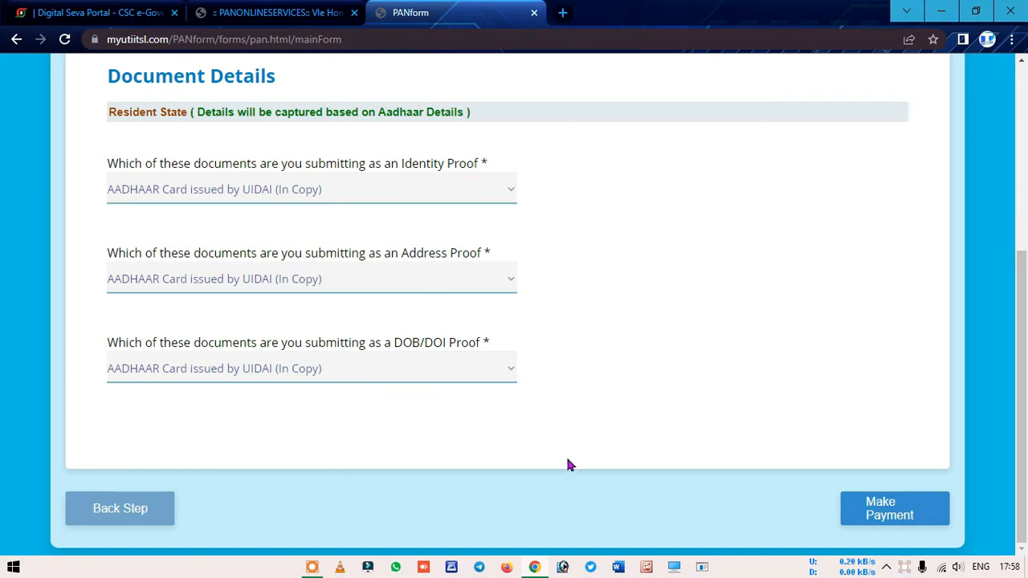
click(910, 515)
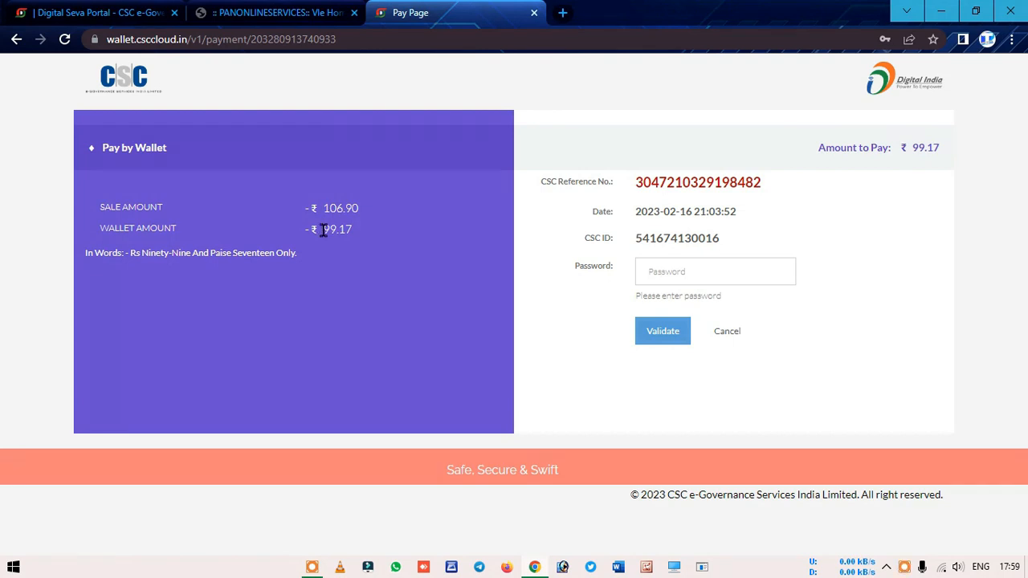
Pay the application fee from the CSC wallet by validating the account password and submitting the wallet PIN.
click(702, 270)
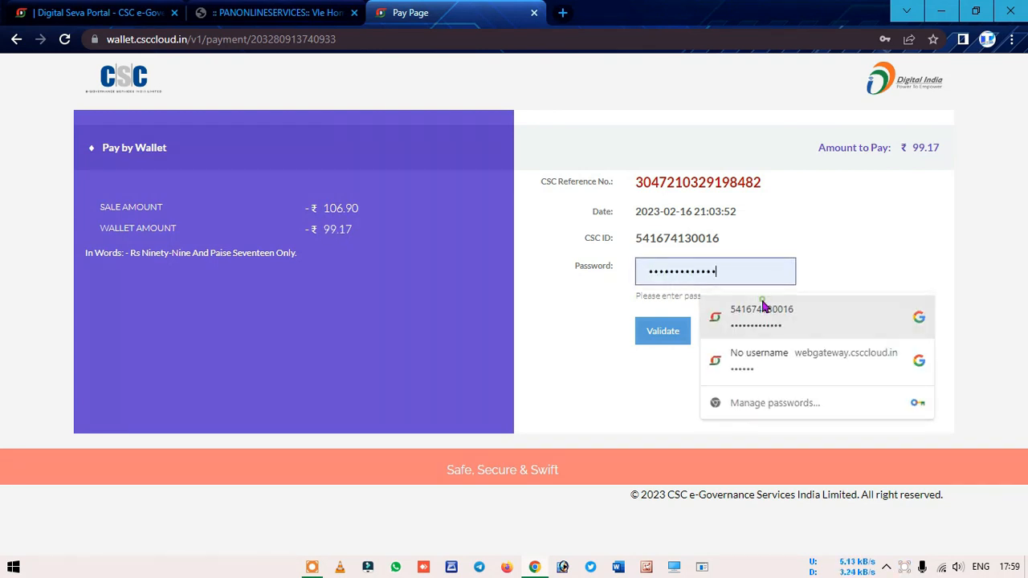
click(730, 305)
click(654, 331)
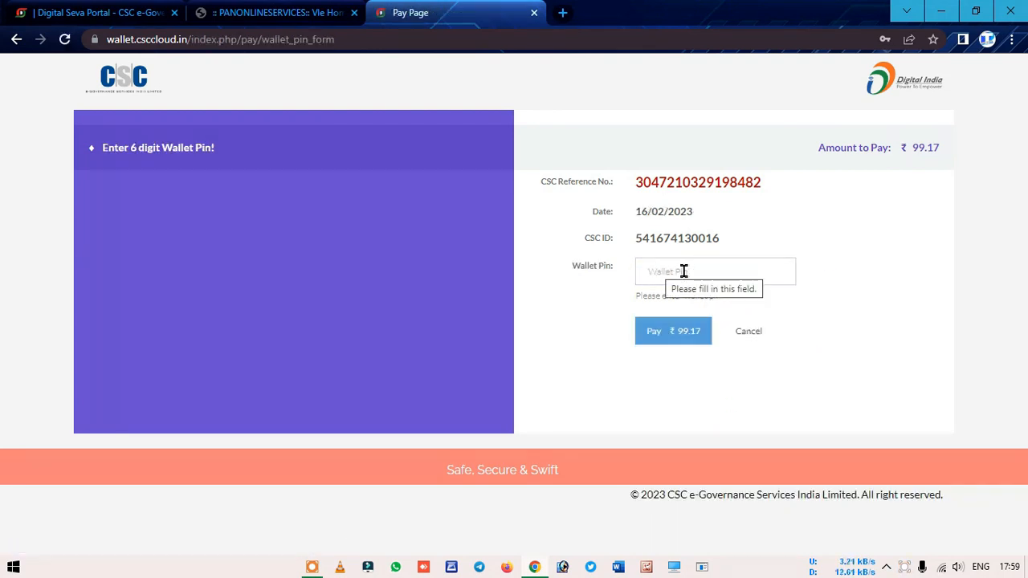
click(684, 272)
text(•••••)
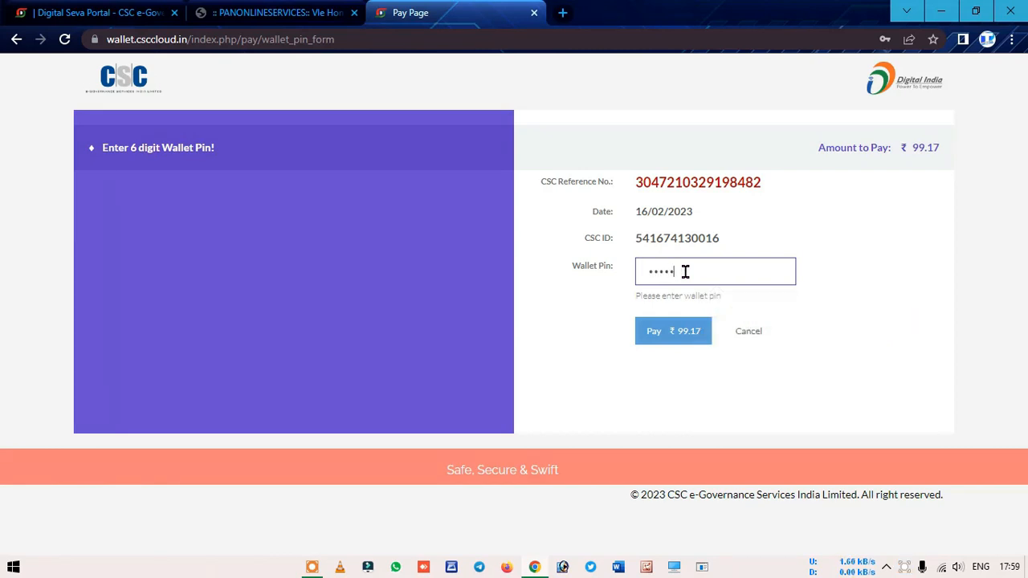
key(Return)
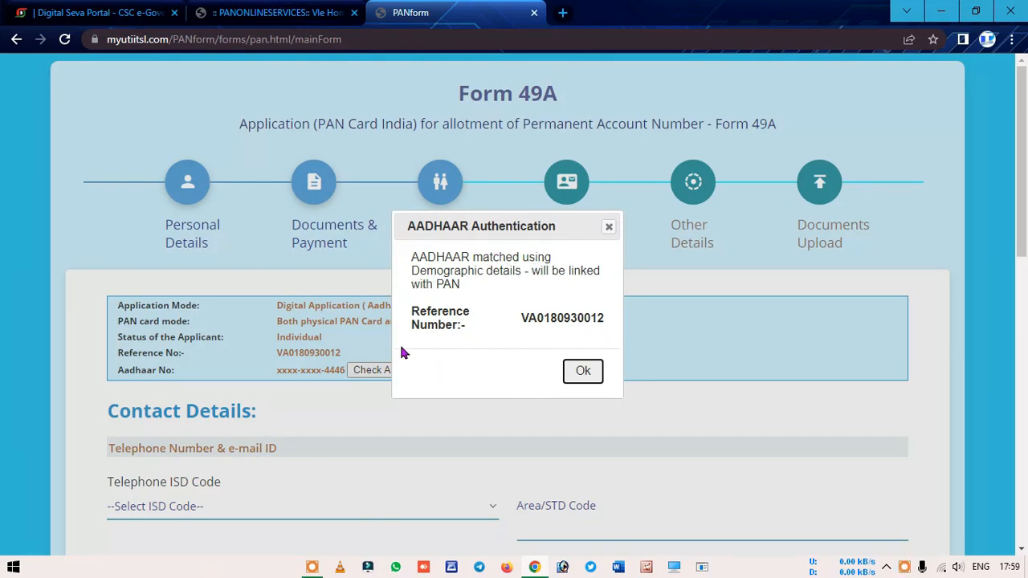
Acknowledge the Aadhaar authentication message and set the telephone ISD code to INDIA.
click(582, 372)
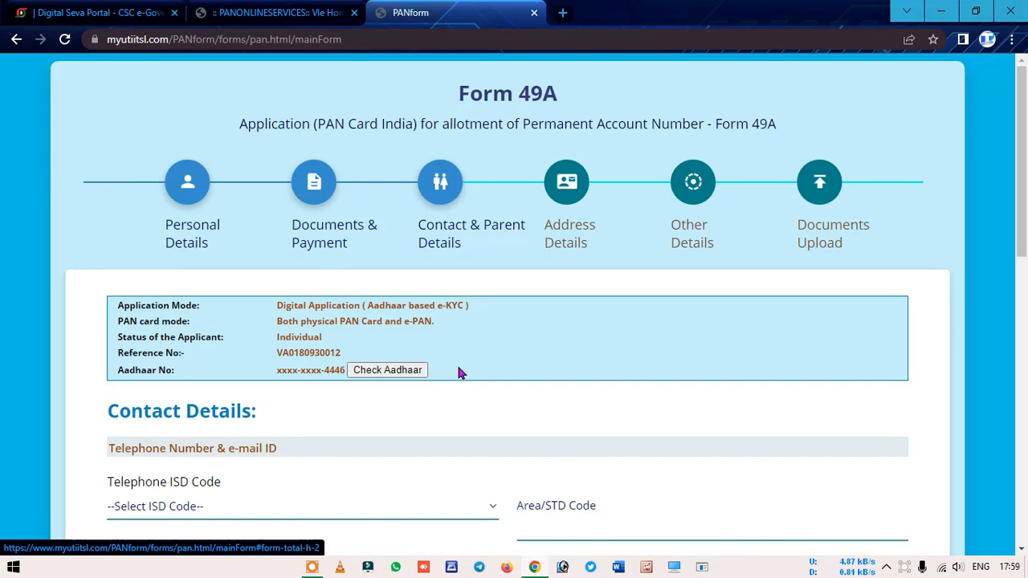
scroll(522, 351, down, 3)
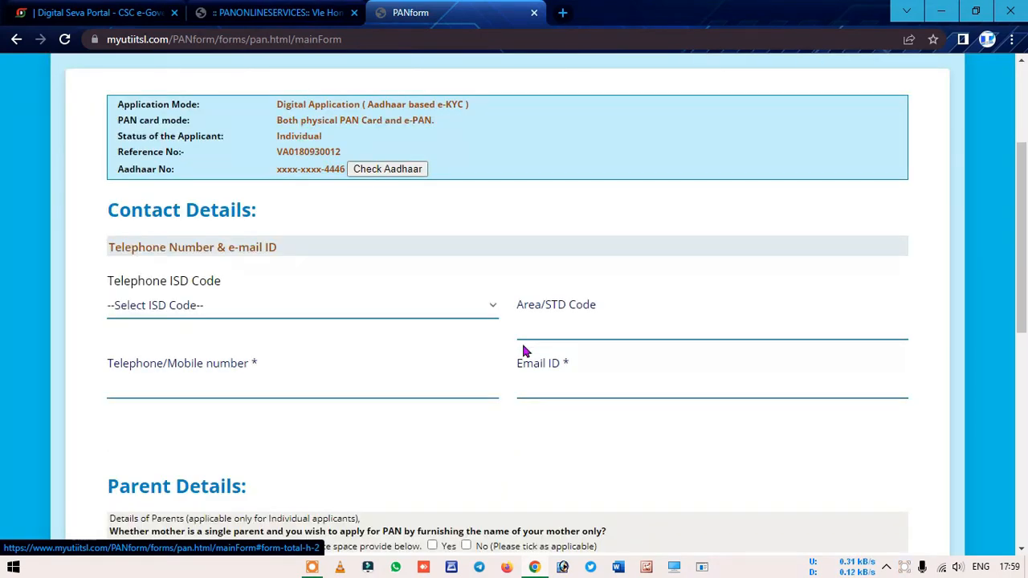
click(187, 316)
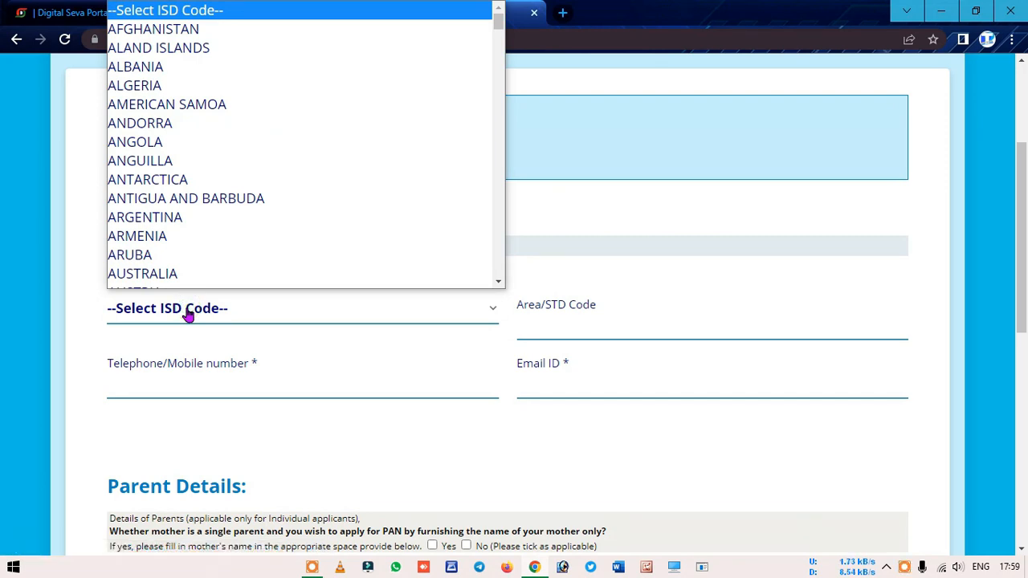
text(in)
key(Return)
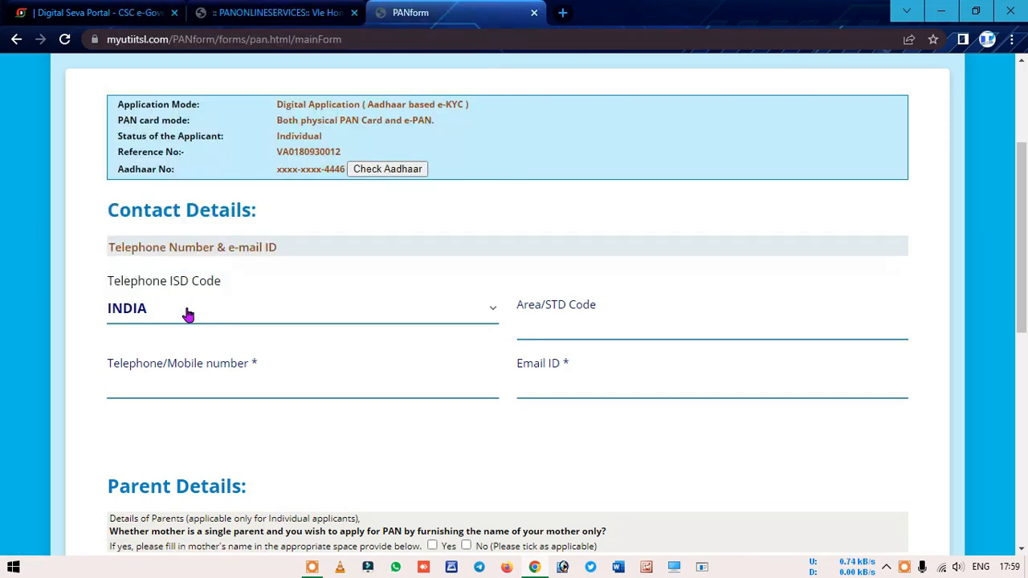
click(725, 256)
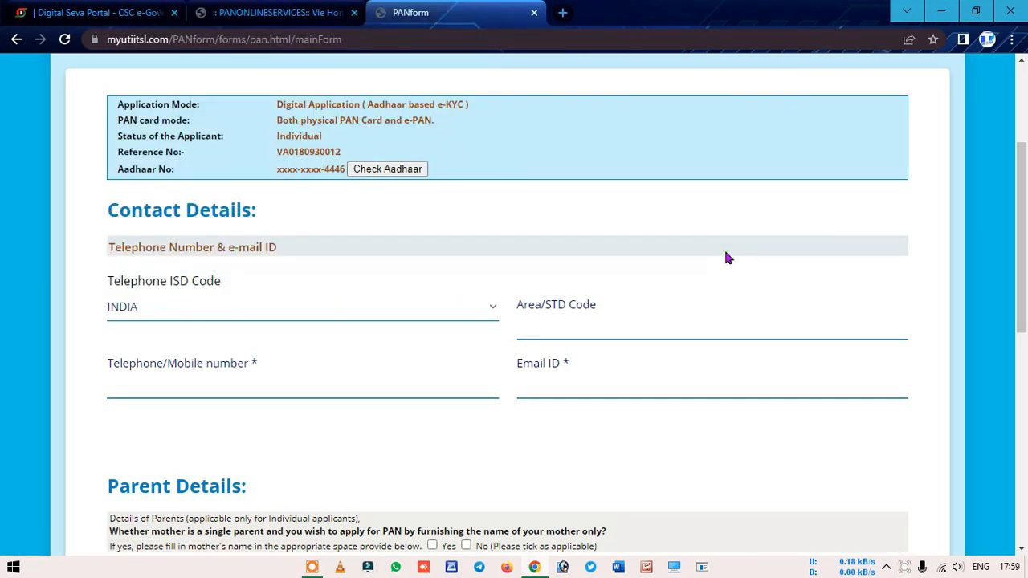
Answer No in Parent Details to applying with only the name of a single-parent mother.
scroll(727, 257, down, 3)
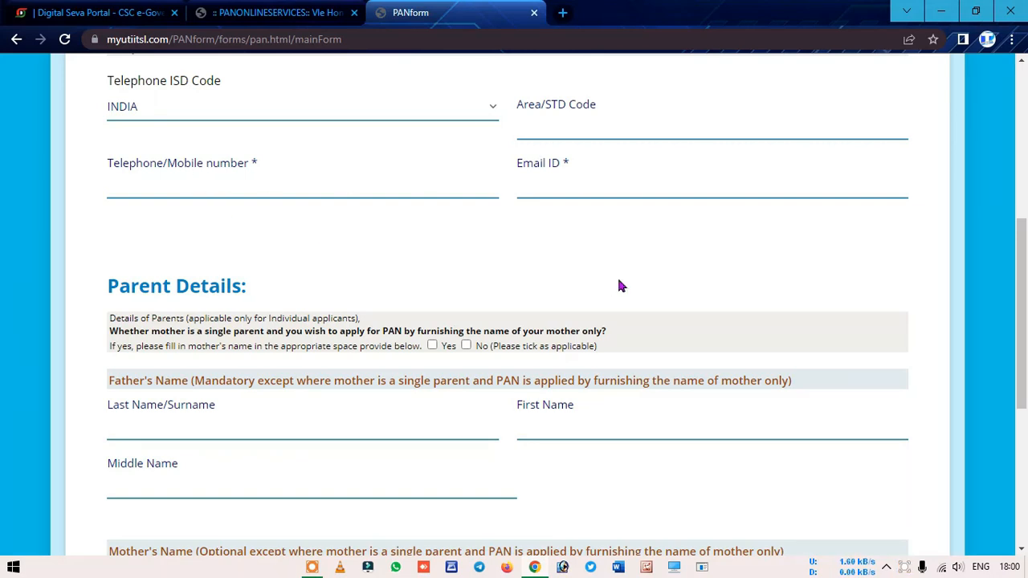
click(465, 343)
scroll(612, 363, down, 2)
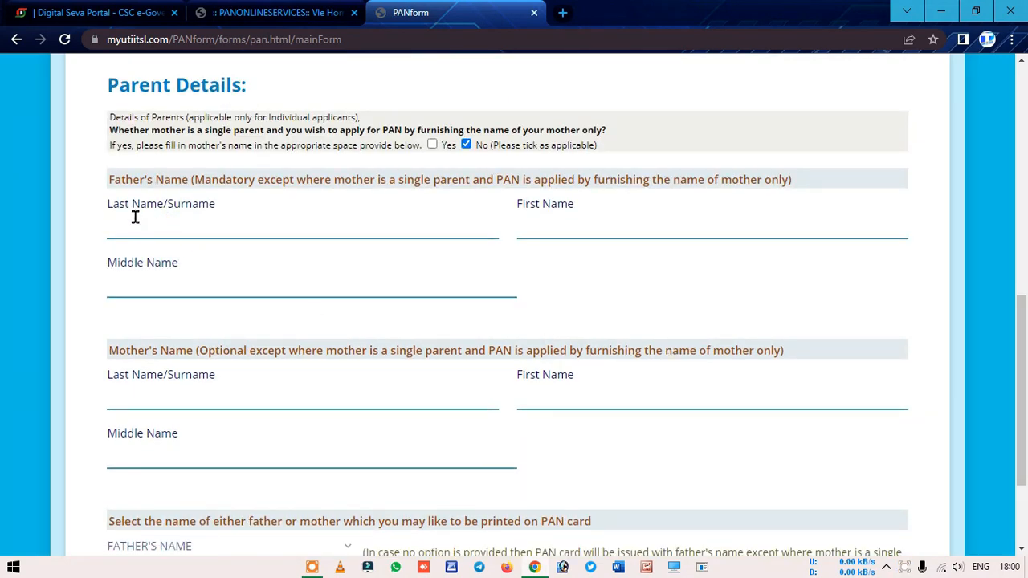
scroll(460, 322, down, 2)
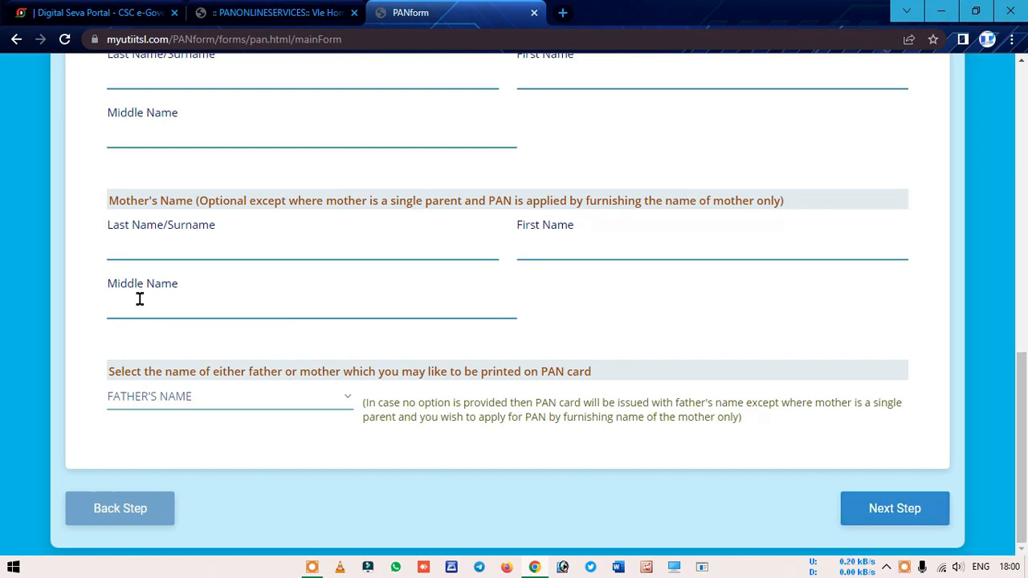
Submit the contact and parent details, and request OTP authentication for e-KYC on the Aadhaar-registered mobile.
click(894, 514)
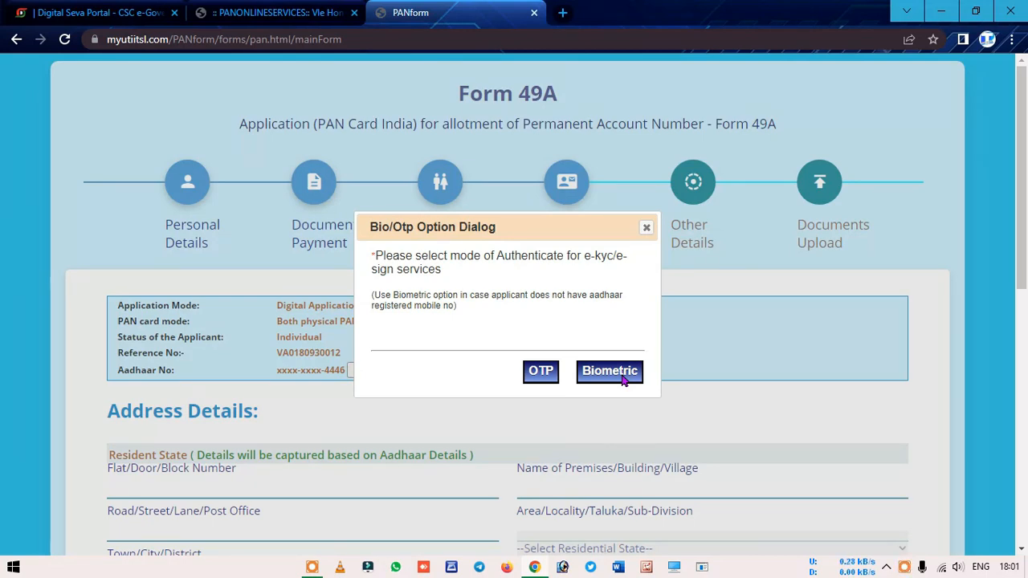
click(535, 377)
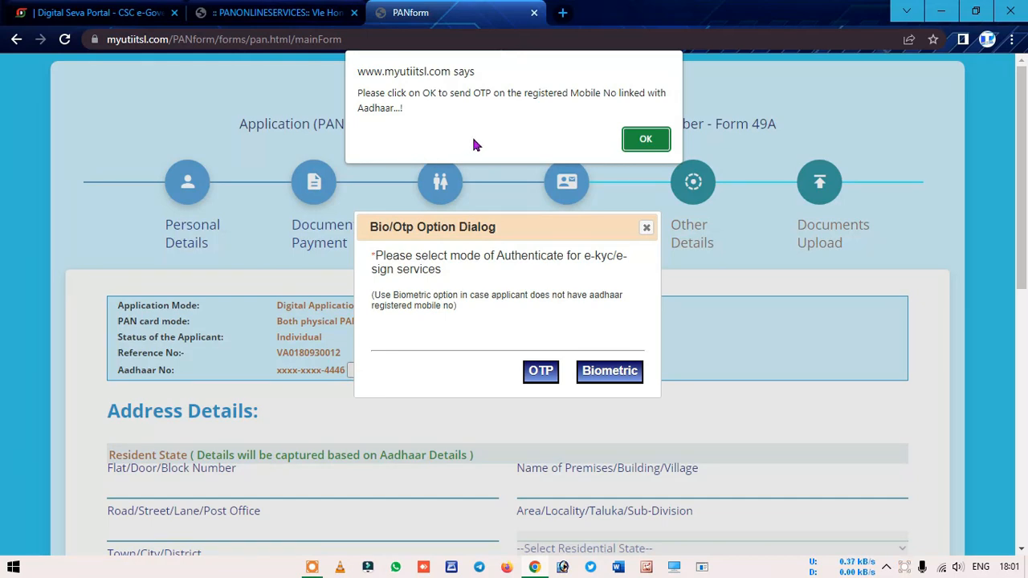
click(646, 141)
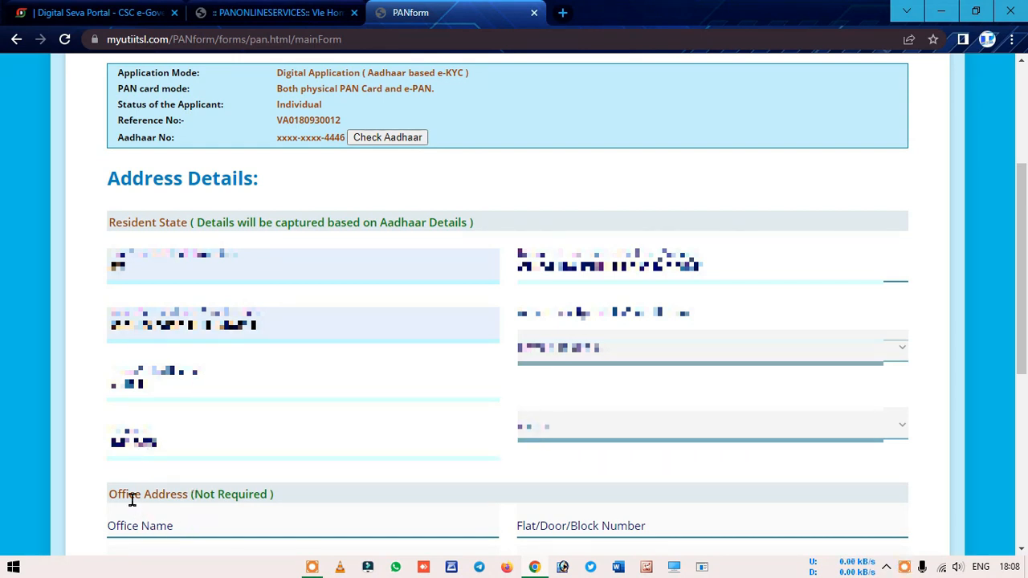
Set the source of income to No Income and submit the address details.
drag(193, 494, 267, 494)
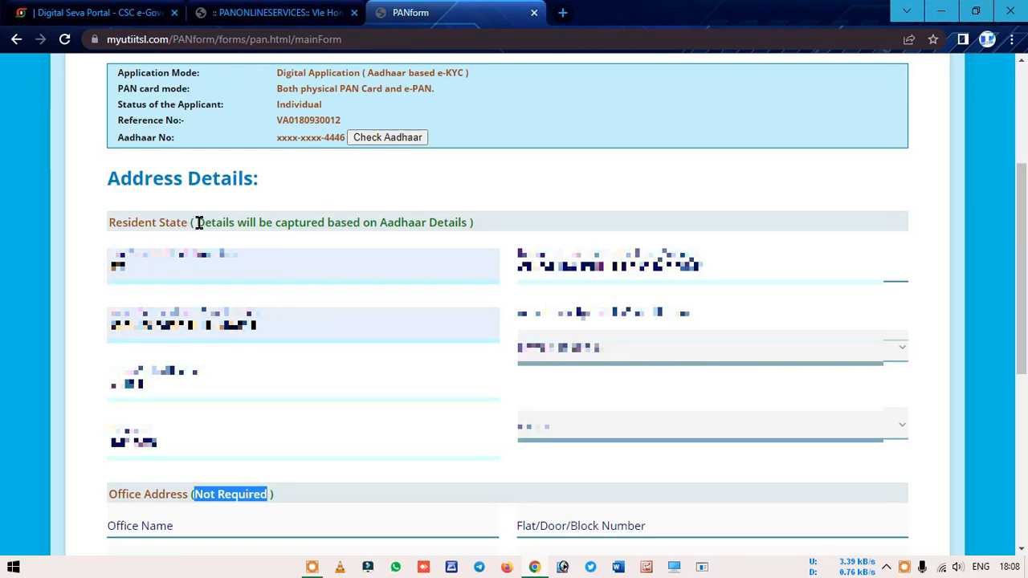
drag(203, 223, 471, 223)
click(524, 217)
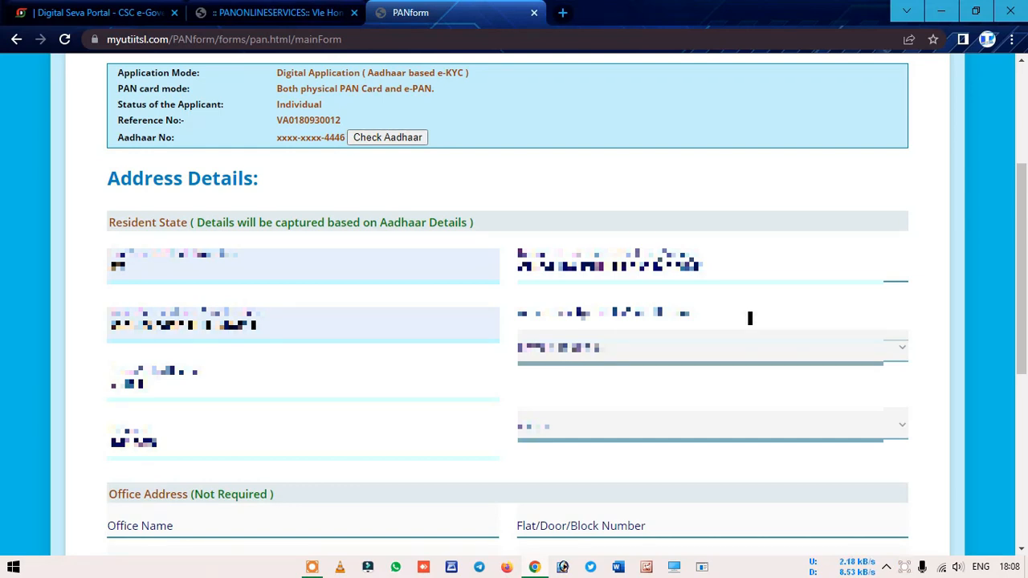
scroll(749, 318, down, 5)
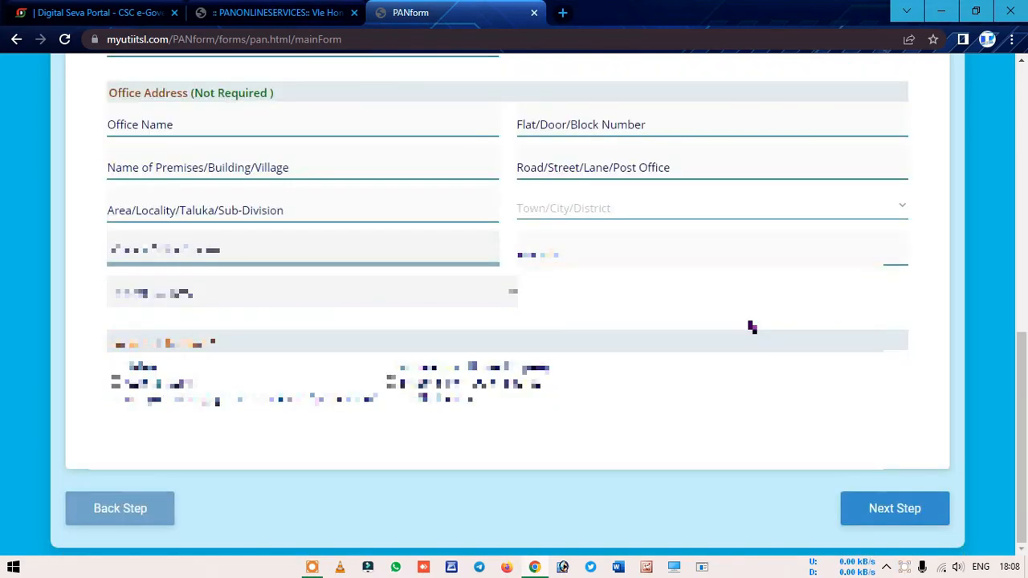
click(407, 396)
click(680, 348)
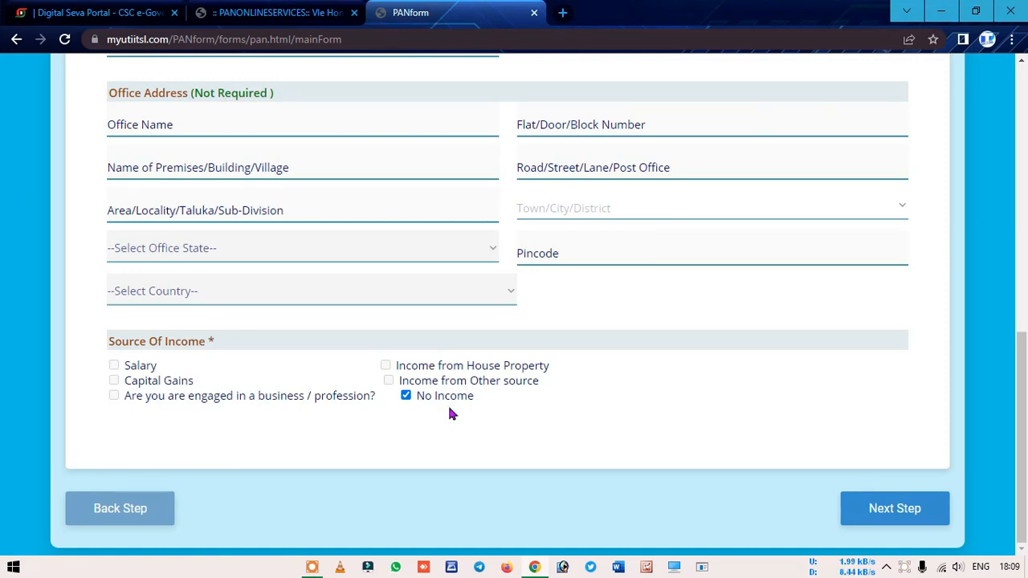
click(904, 524)
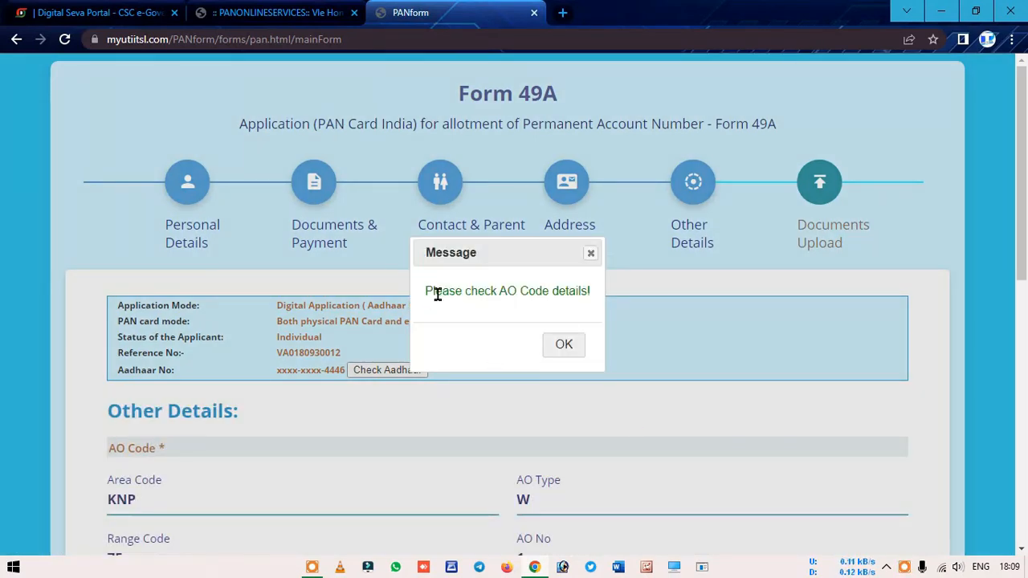
Dismiss the AO Code reminder and review the AO code and representative assessee sections.
click(572, 345)
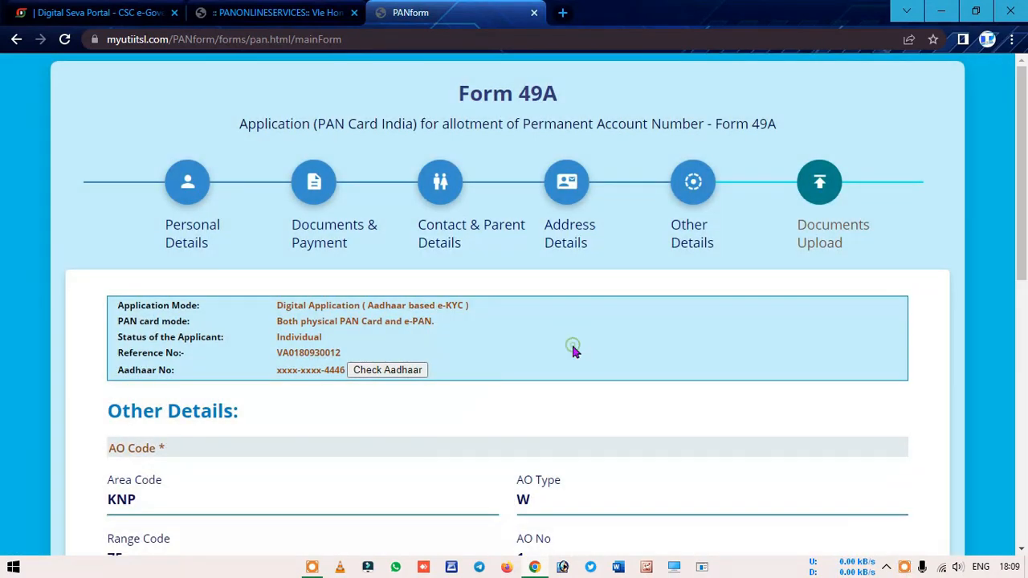
scroll(574, 349, down, 3)
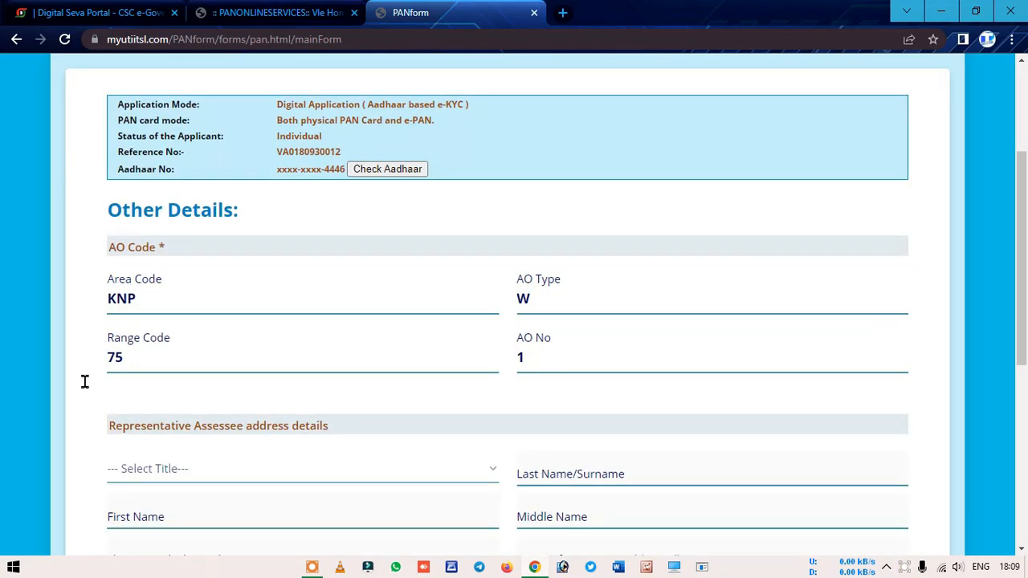
scroll(704, 399, down, 3)
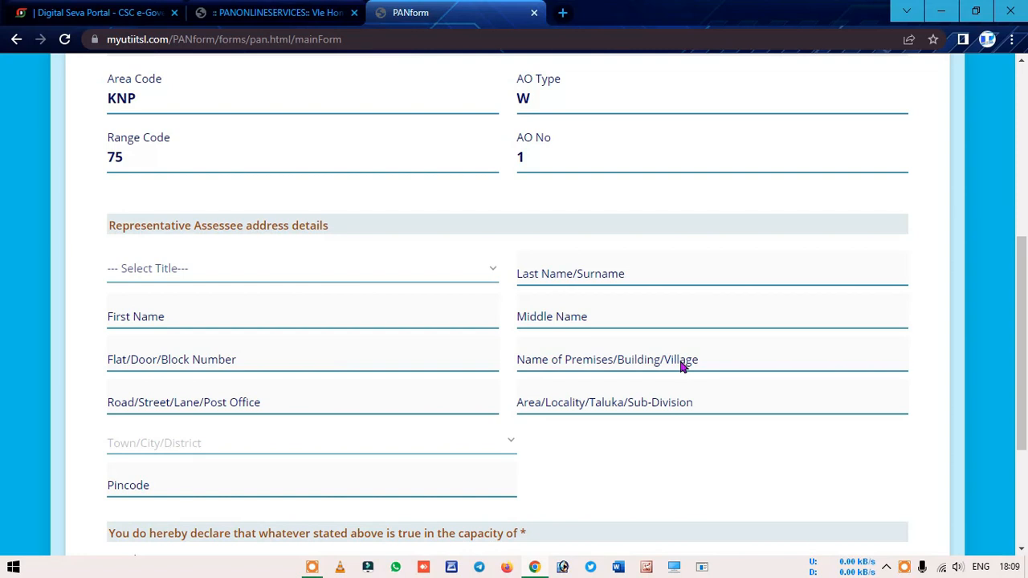
scroll(680, 366, down, 3)
Declare in the capacity of HIMSELF/HERSELF with the verification place filled in, and advance to Documents Upload.
click(185, 361)
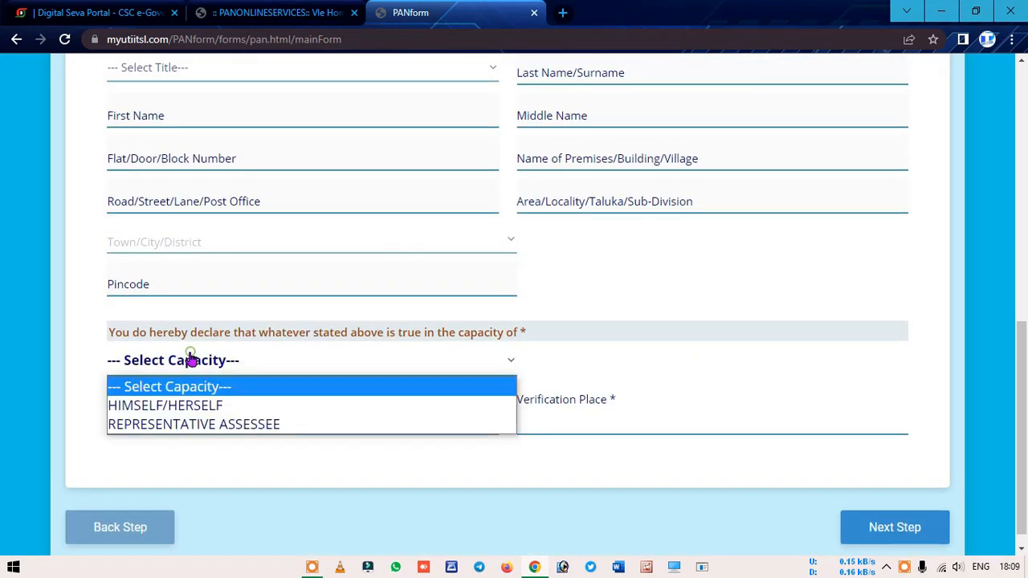
click(197, 405)
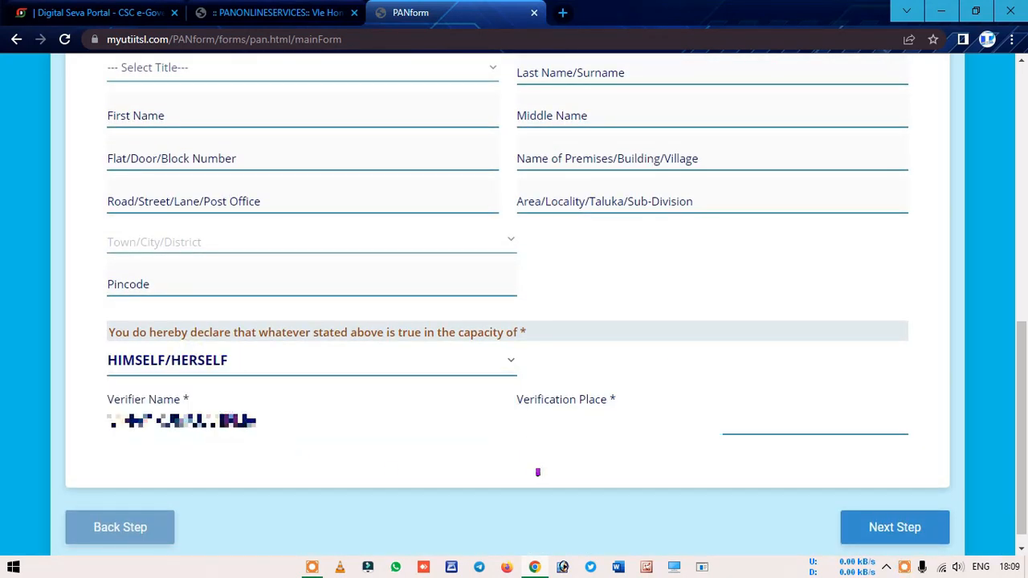
click(614, 462)
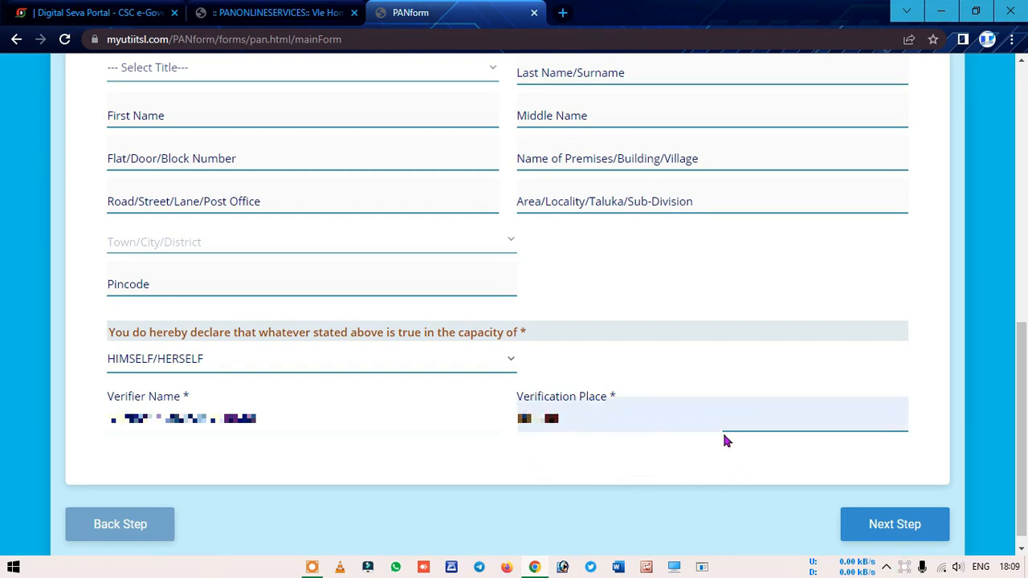
click(867, 530)
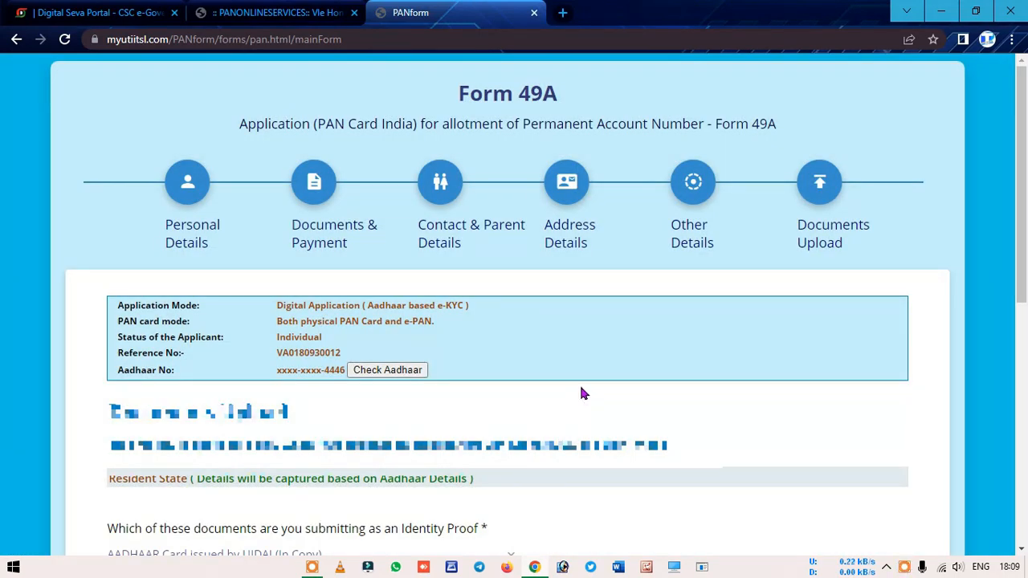
Examine the Documents Upload notice, the selected identity, address and DOB proofs, and the scanning specification.
scroll(582, 393, down, 3)
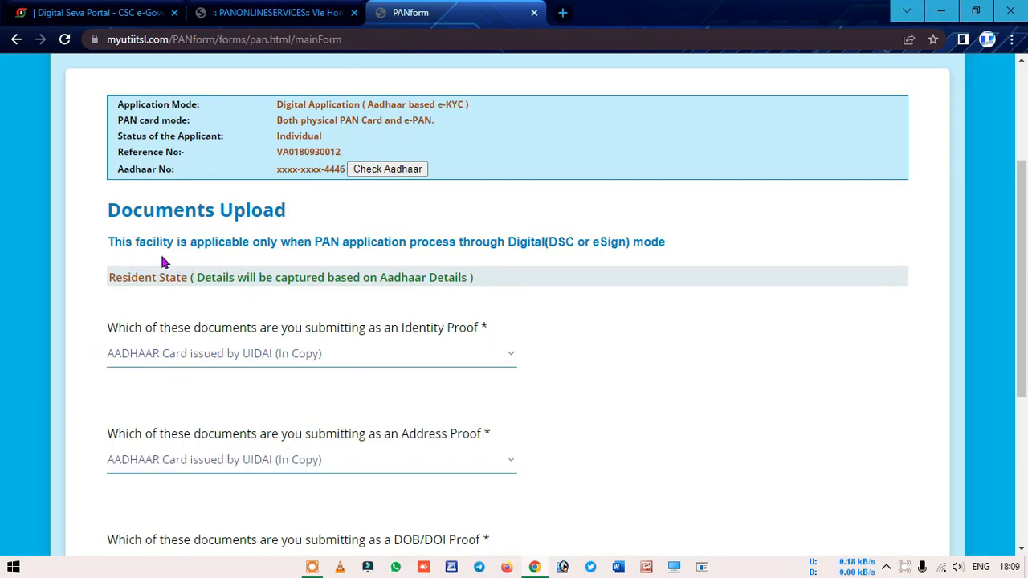
drag(107, 239, 546, 242)
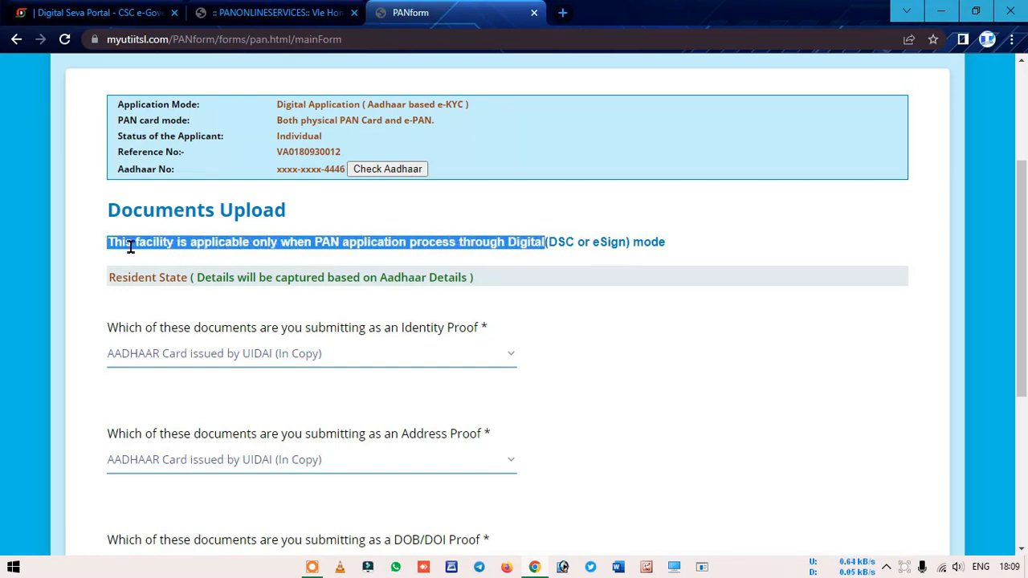
click(762, 254)
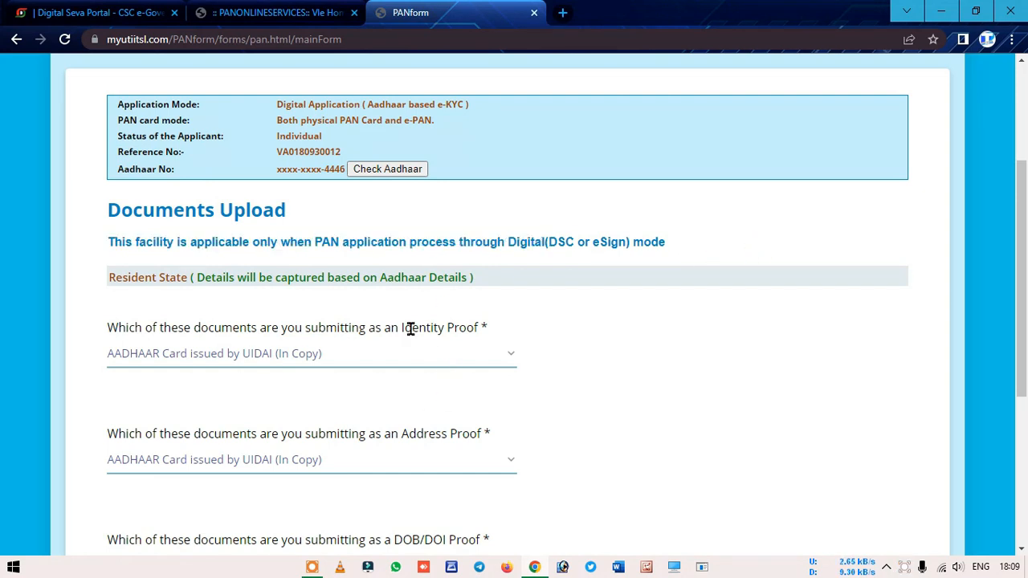
scroll(376, 436, down, 2)
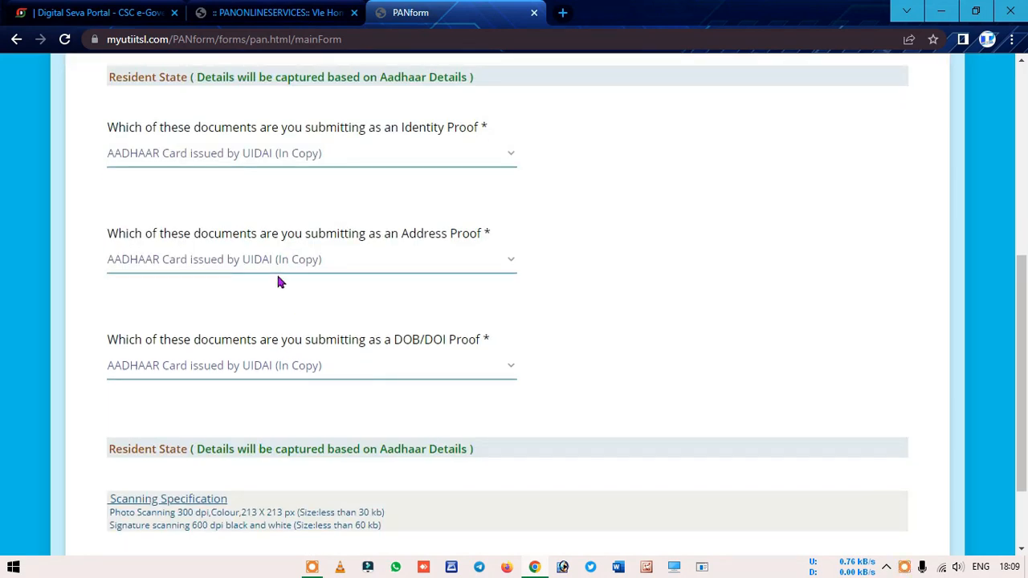
Submit the Documents Upload page with Aadhaar as the identity, address and DOB proof.
scroll(415, 459, down, 1)
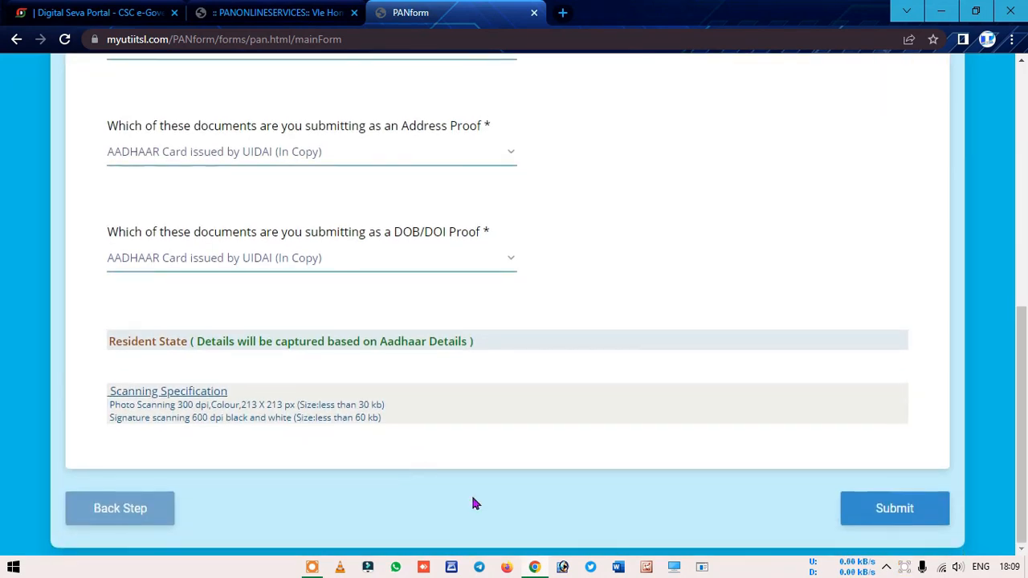
click(907, 521)
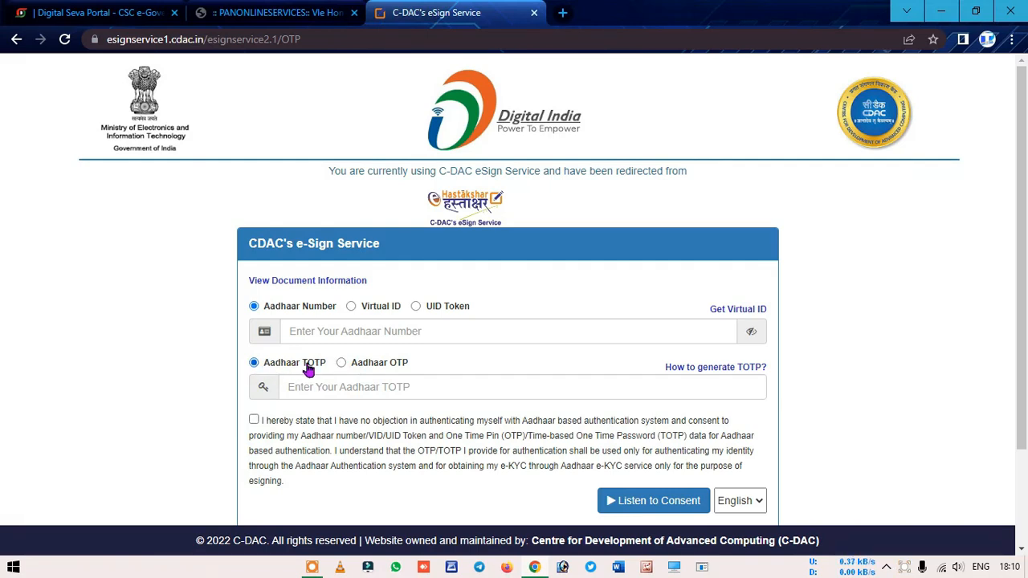
Authenticate the C-DAC e-Sign with the applicant's Aadhaar number and Aadhaar OTP, accept the consent statement, and submit it.
click(342, 363)
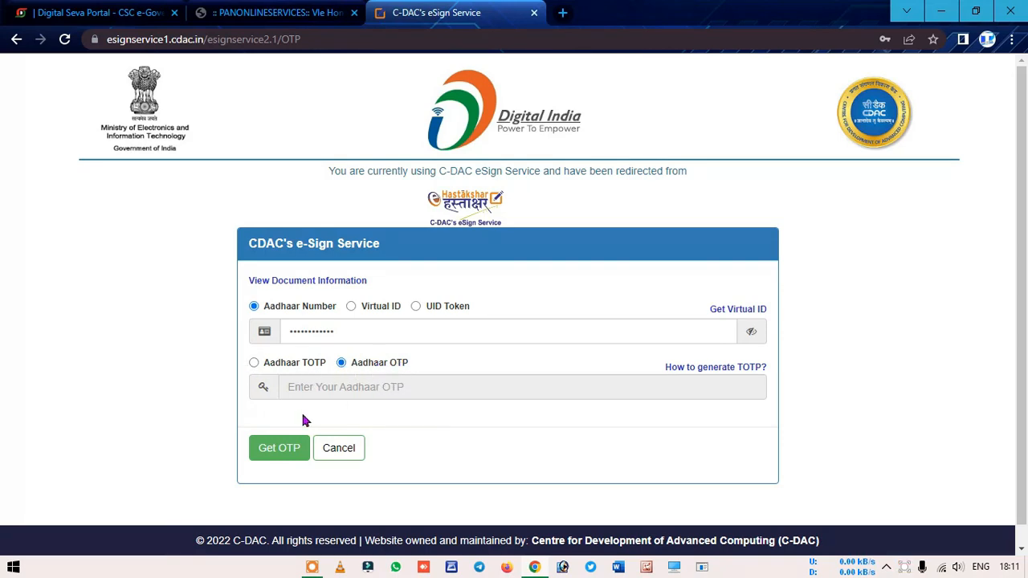
click(284, 452)
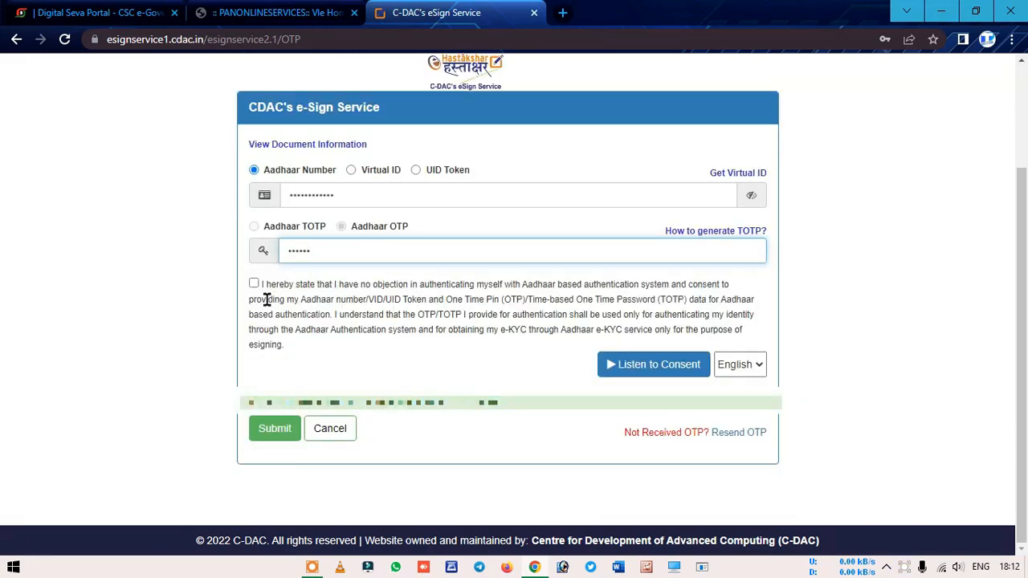
click(254, 285)
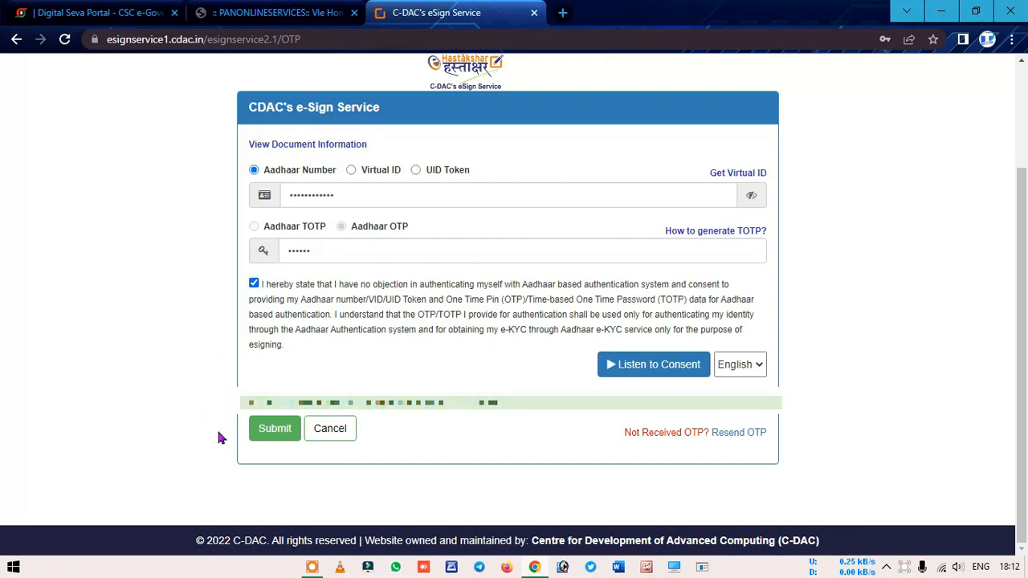
click(277, 430)
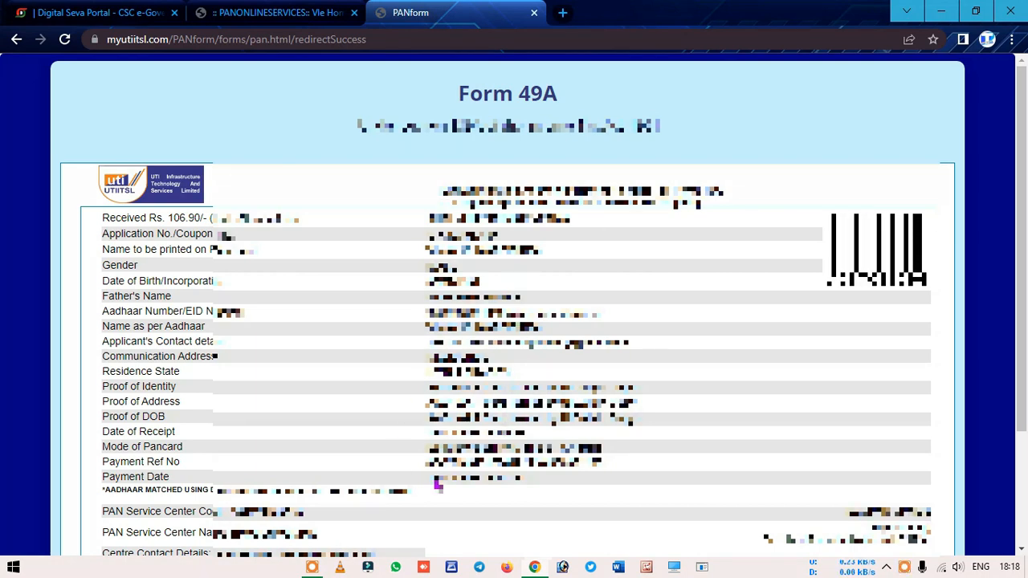
Download the signed PAN form from the Form 49A receipt and save it to the computer.
scroll(498, 438, down, 3)
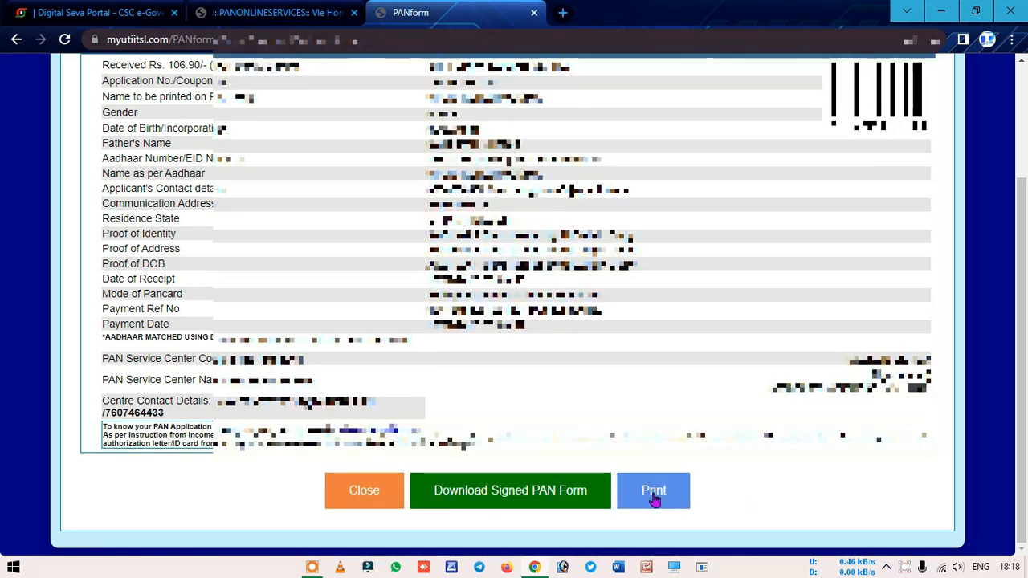
click(502, 498)
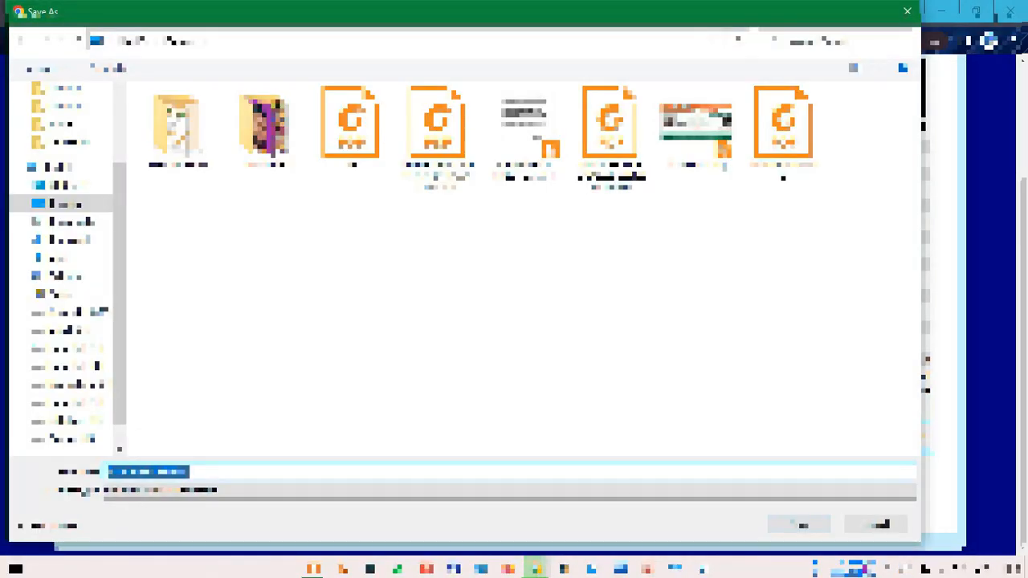
click(799, 524)
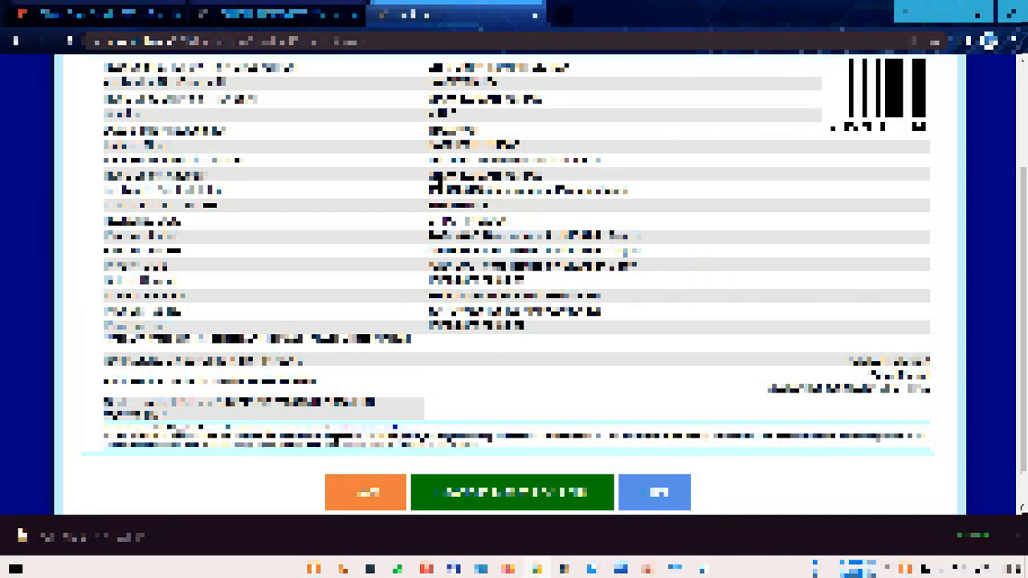
Open the downloaded signed PAN form and examine its application pages and the attached Aadhaar copy.
click(48, 536)
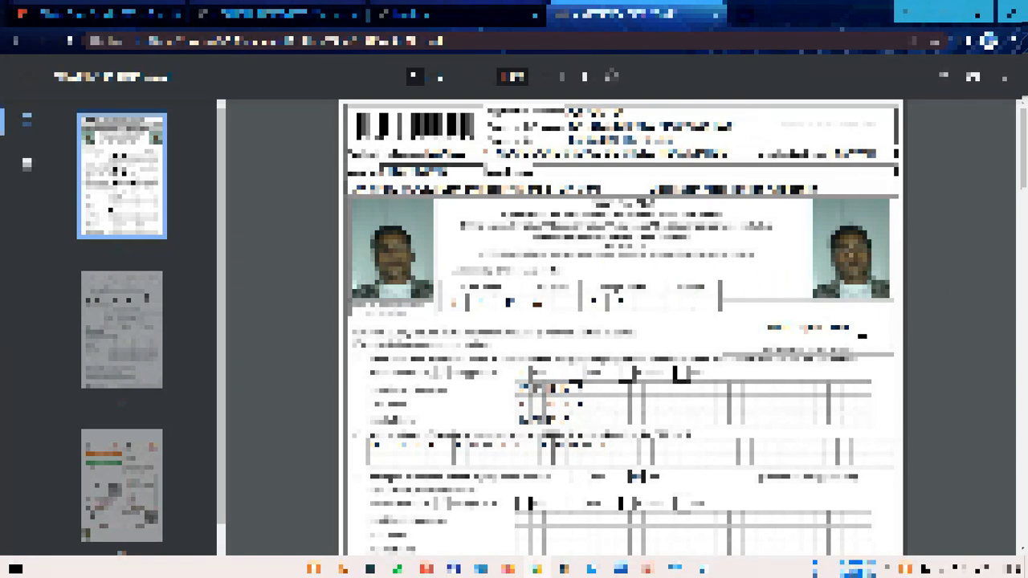
scroll(862, 334, down, 20)
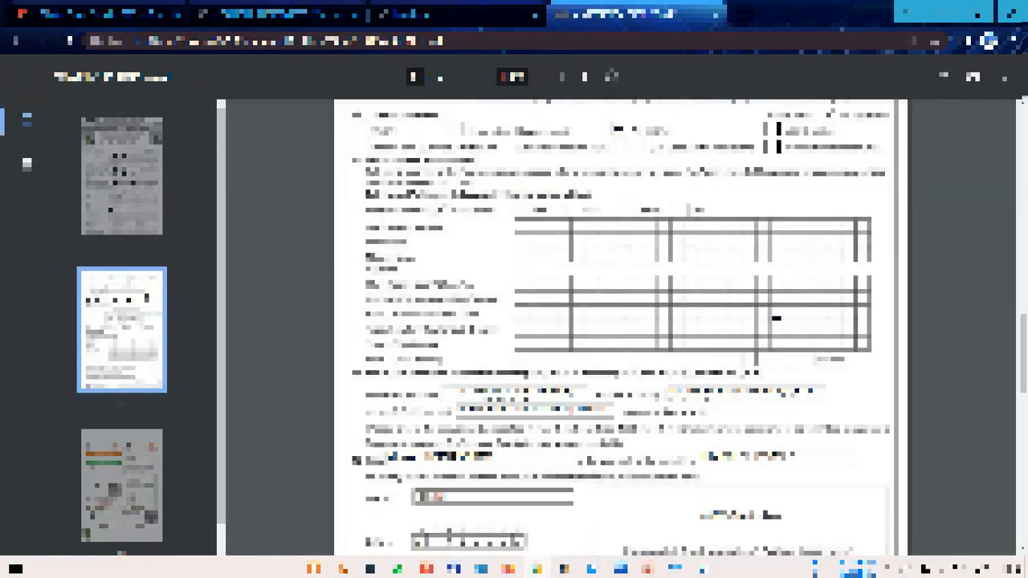
scroll(622, 329, up, 5)
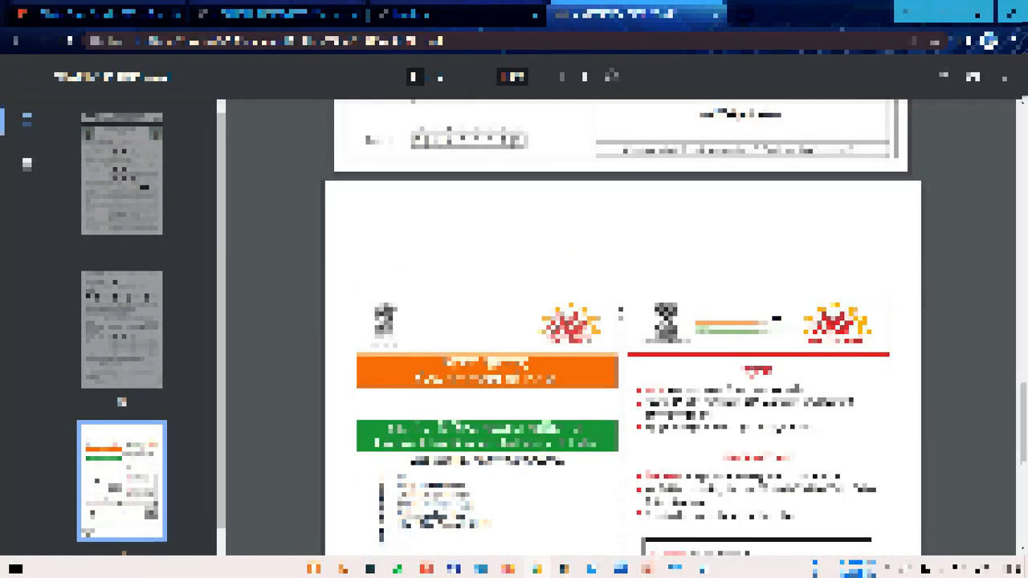
scroll(622, 329, up, 5)
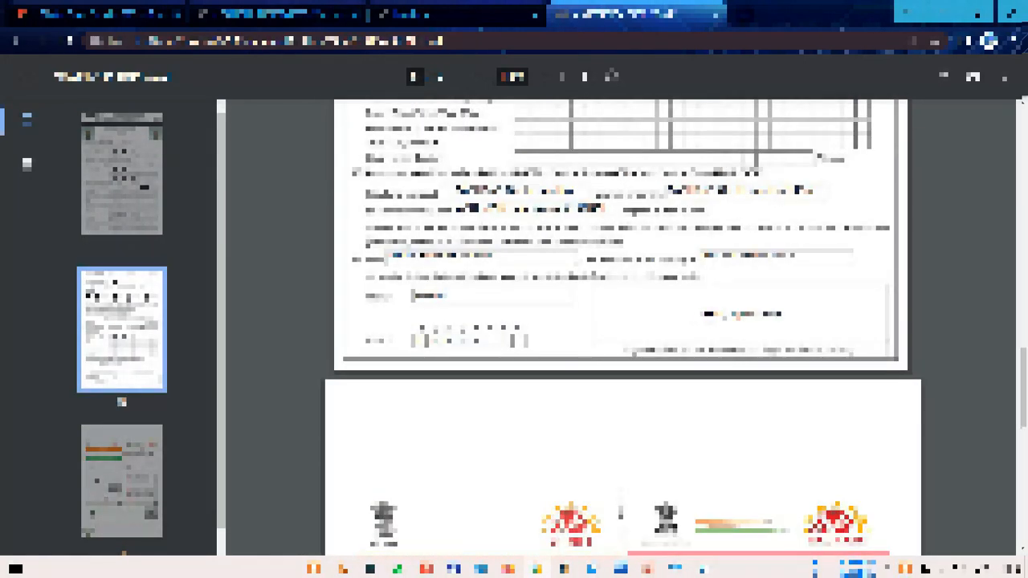
scroll(823, 318, up, 17)
Close the Form 49A receipt and the opened signed PAN form.
click(445, 8)
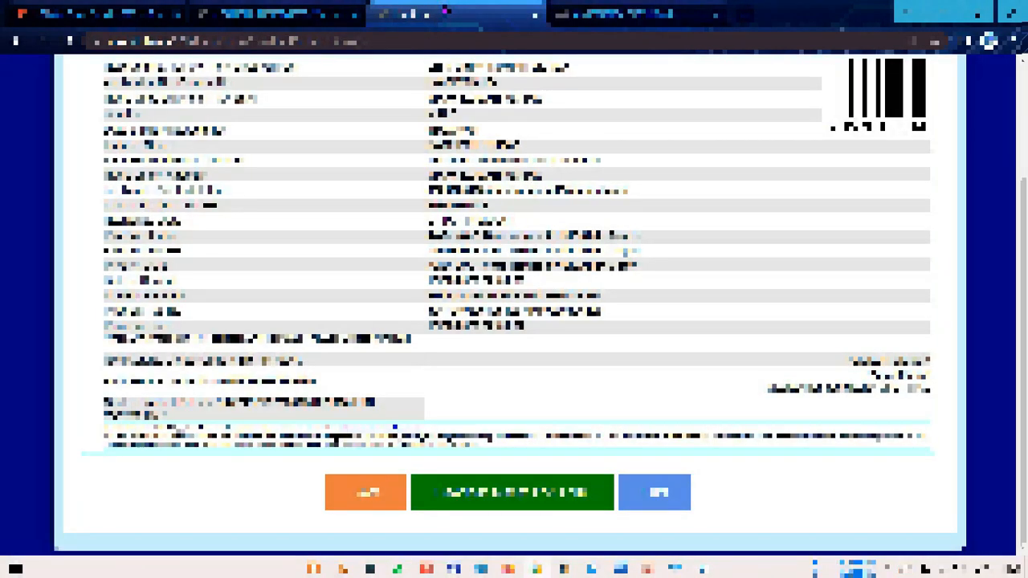
click(363, 494)
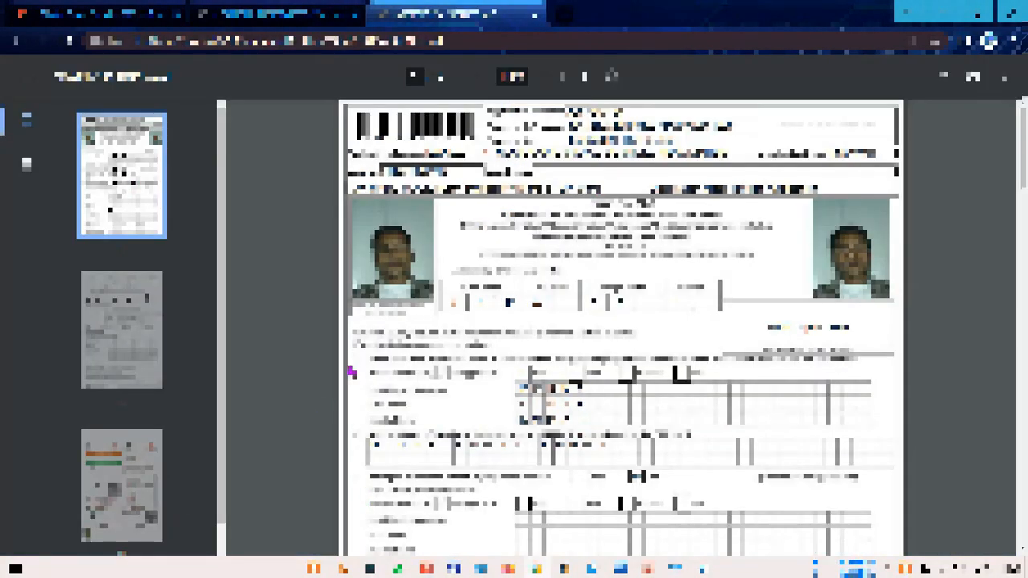
click(535, 14)
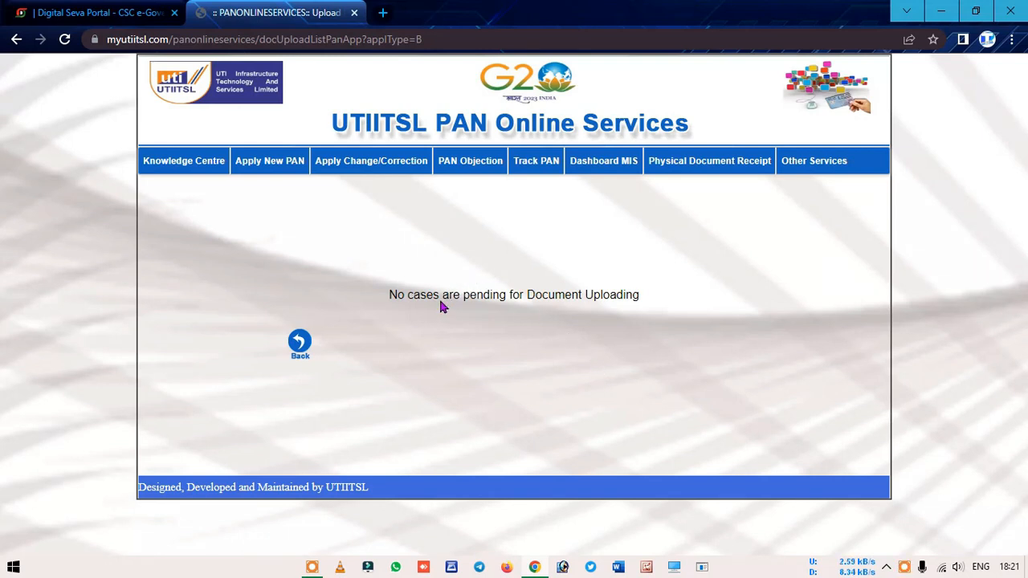
Check the UTIITSL document upload list for pending cases.
drag(388, 297, 643, 301)
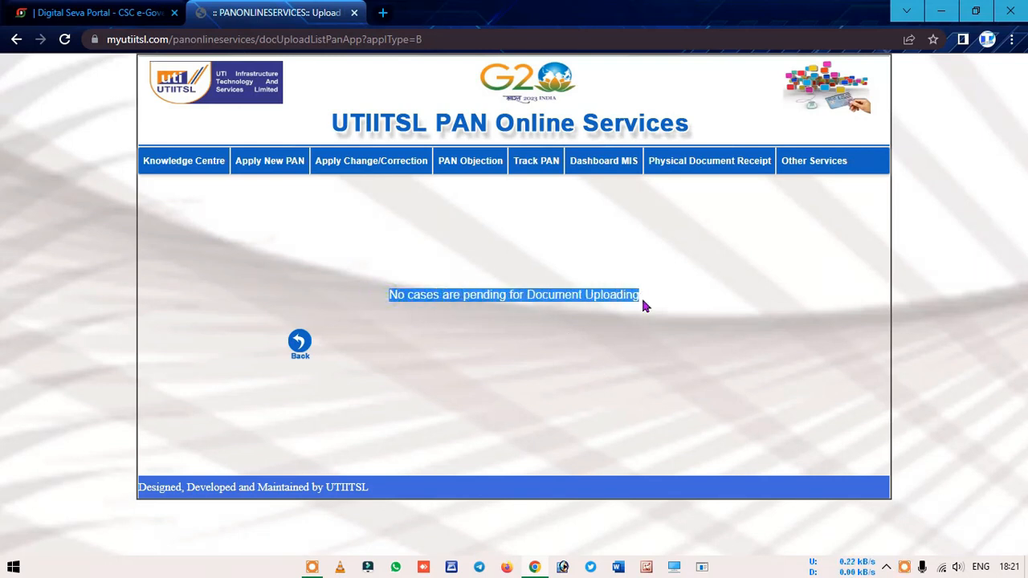
click(642, 304)
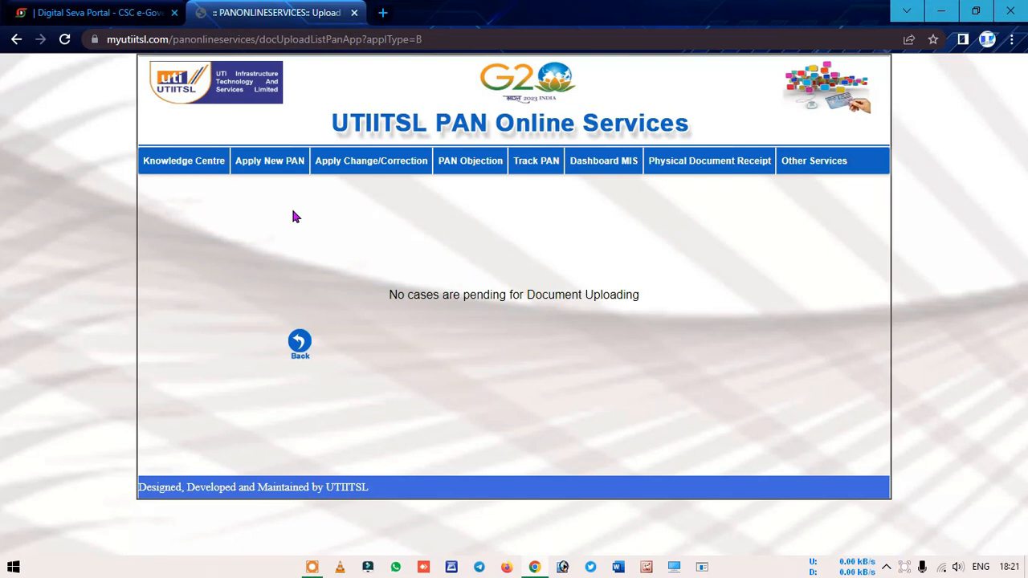
Switch back to the Digital Seva Portal and load its home dashboard.
click(96, 12)
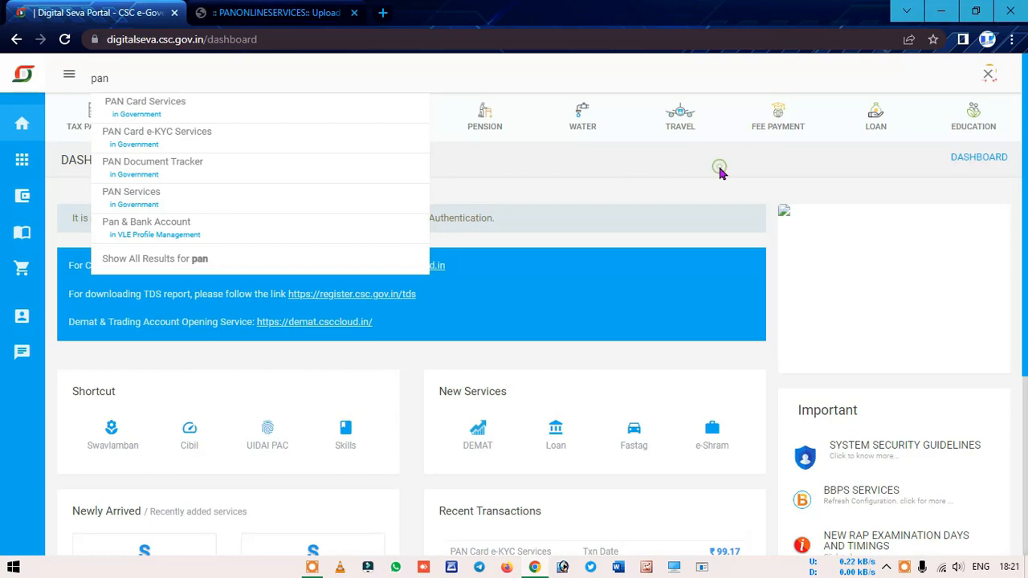
click(31, 125)
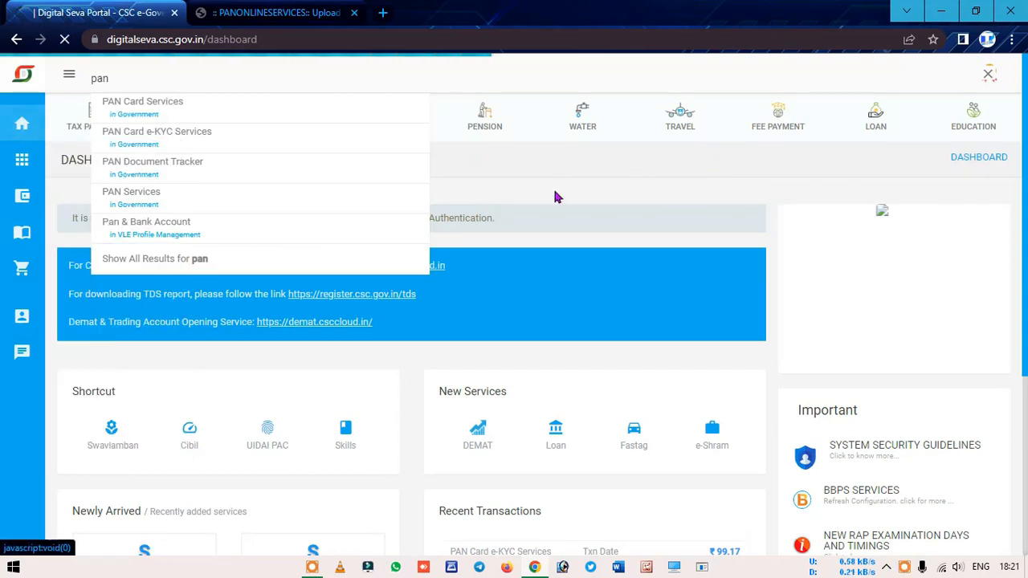